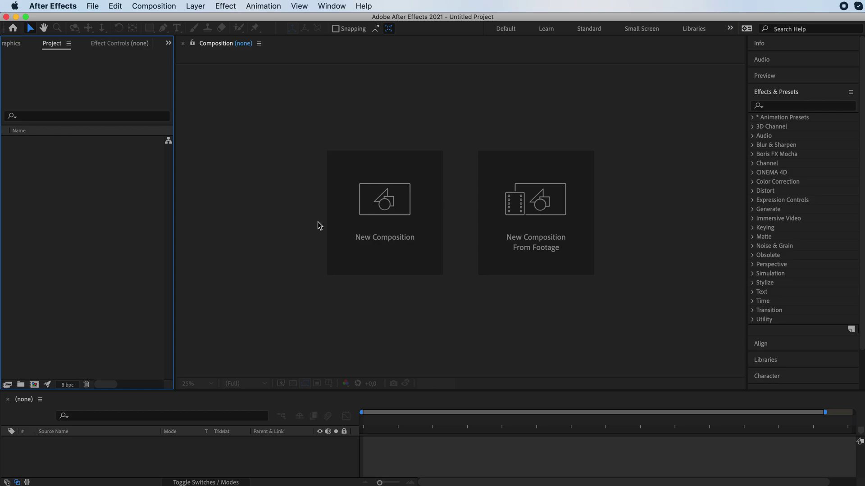
Create a 1920 x 1080 composition, Comp 1, at 25 fps, 5 seconds long with white background
{"action": "left_click", "coordinate": [398, 219]}
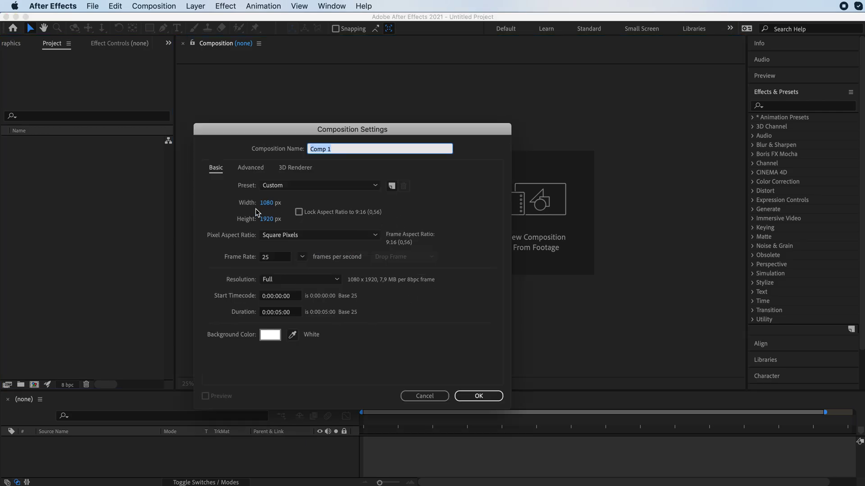
{"action": "left_click", "coordinate": [272, 205]}
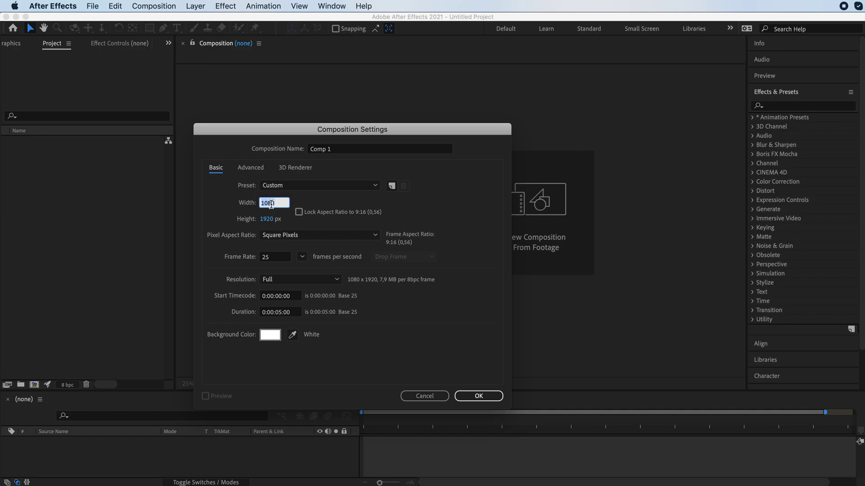
{"action": "type", "text": "1920"}
{"action": "left_click", "coordinate": [269, 219]}
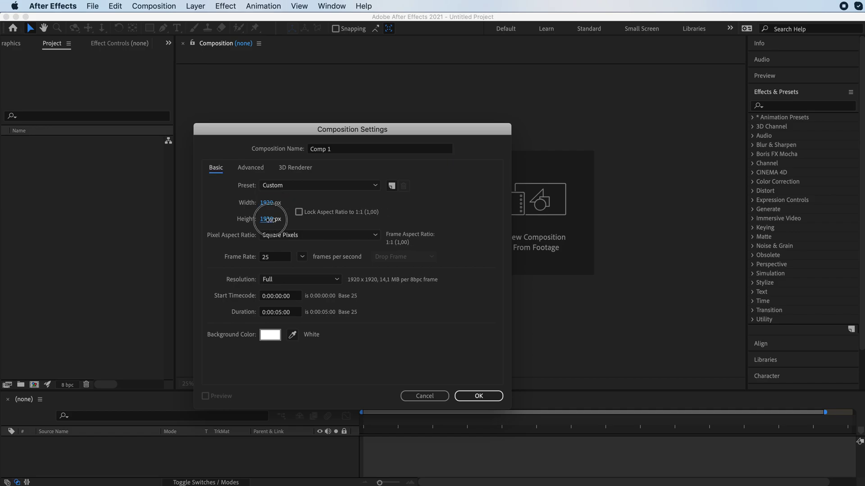
{"action": "type", "text": "1080"}
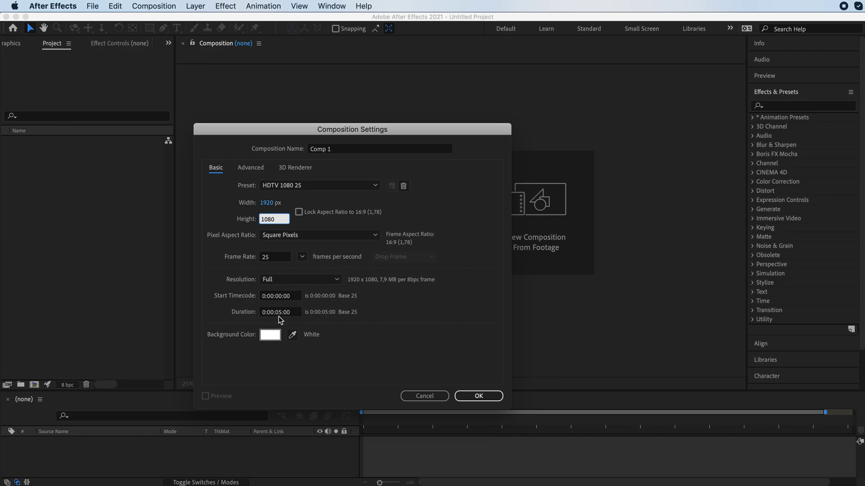
{"action": "left_click", "coordinate": [485, 396]}
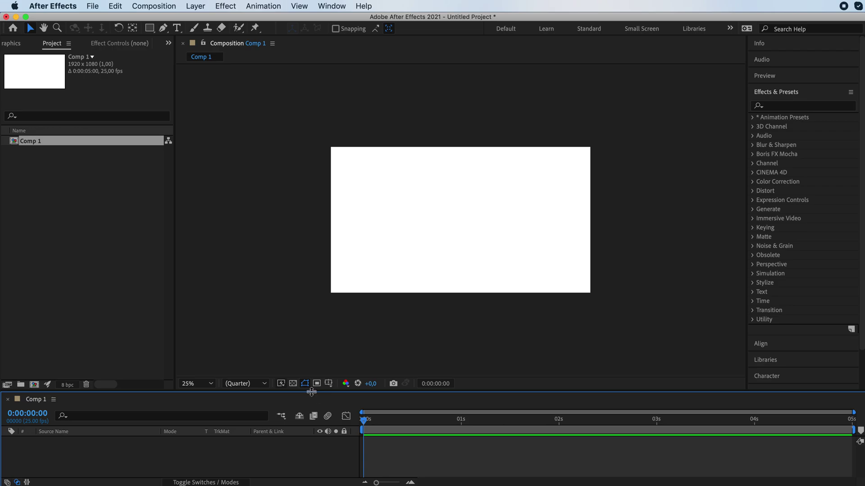
Enlarge the timeline panel and toggle the transparency grid on and back off
{"action": "left_click_drag", "start_coordinate": [311, 393], "coordinate": [312, 375]}
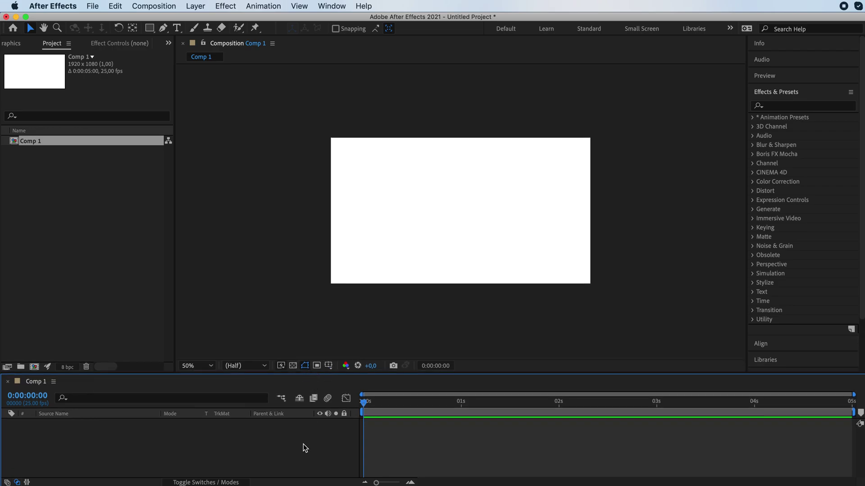
{"action": "left_click", "coordinate": [293, 366]}
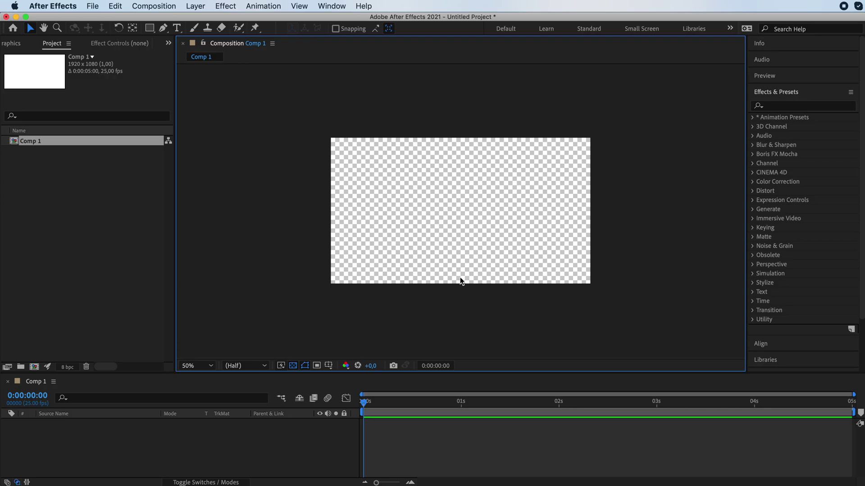
{"action": "left_click", "coordinate": [293, 365]}
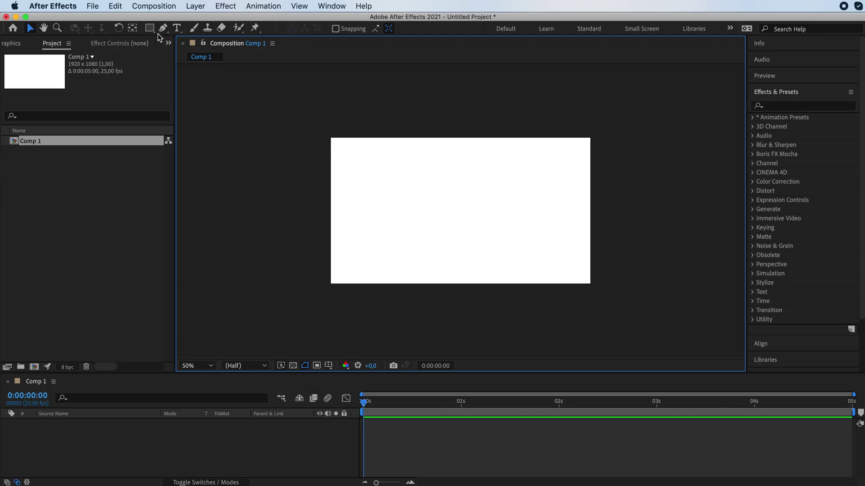
Add black text reading LOVE and move it near the centre of the frame
{"action": "left_click", "coordinate": [177, 28]}
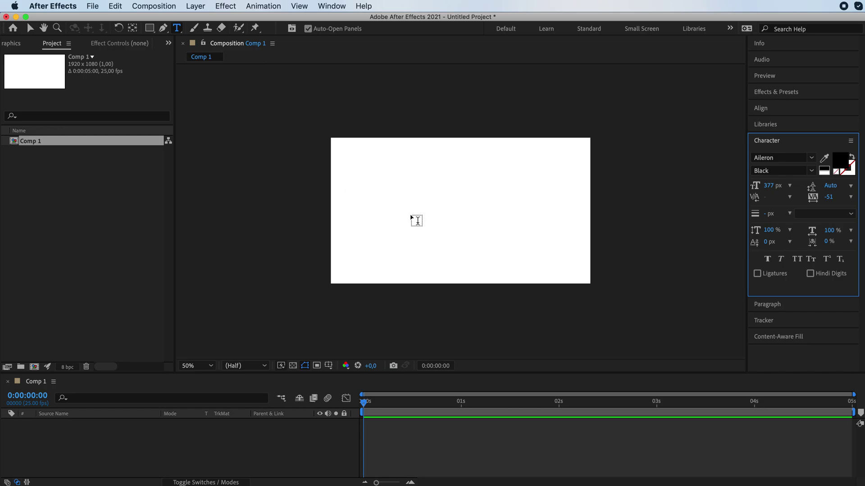
{"action": "left_click", "coordinate": [414, 215]}
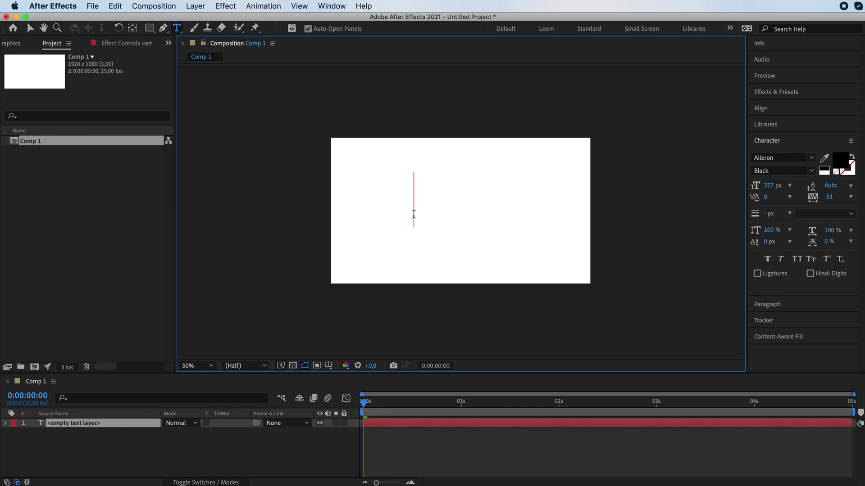
{"action": "type", "text": "LOVE"}
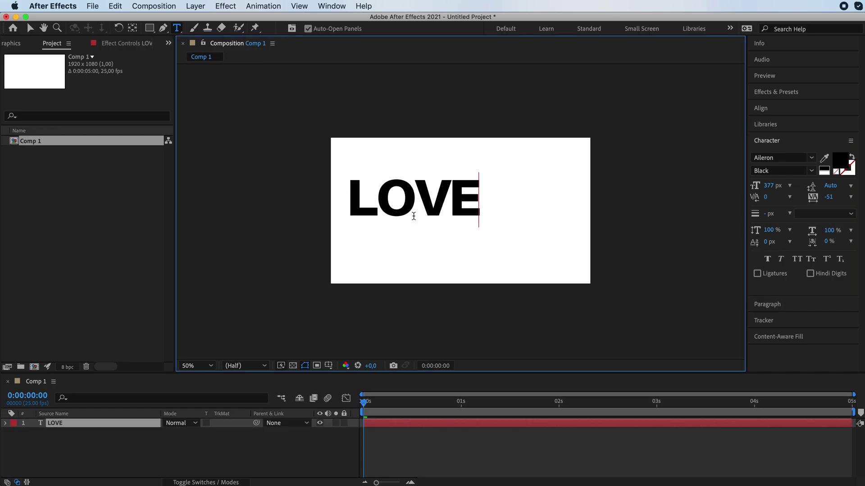
{"action": "left_click", "coordinate": [130, 439]}
{"action": "left_click", "coordinate": [118, 422]}
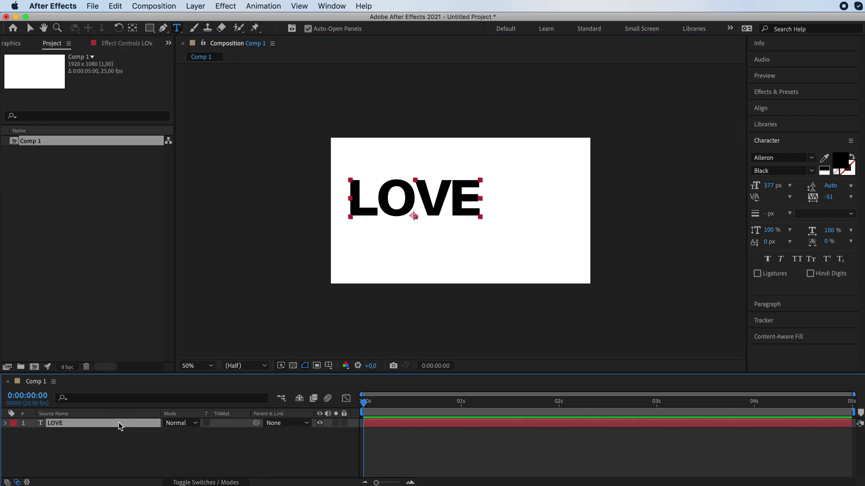
{"action": "key", "text": "v"}
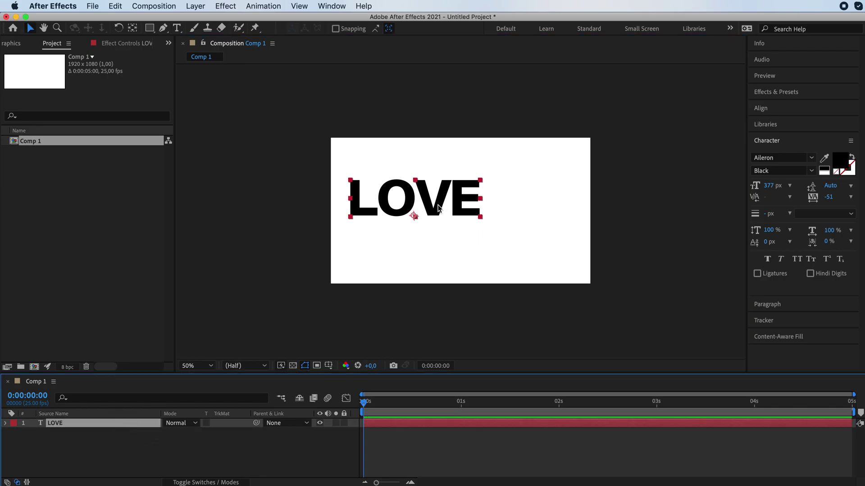
{"action": "left_click_drag", "start_coordinate": [437, 213], "coordinate": [484, 223]}
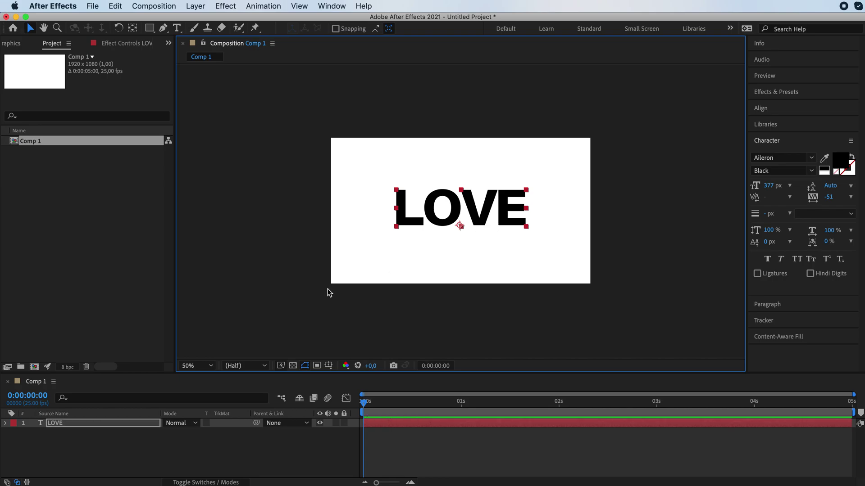
Duplicate the LOVE text layer and retype the copy as HATE
{"action": "key", "text": "super+d"}
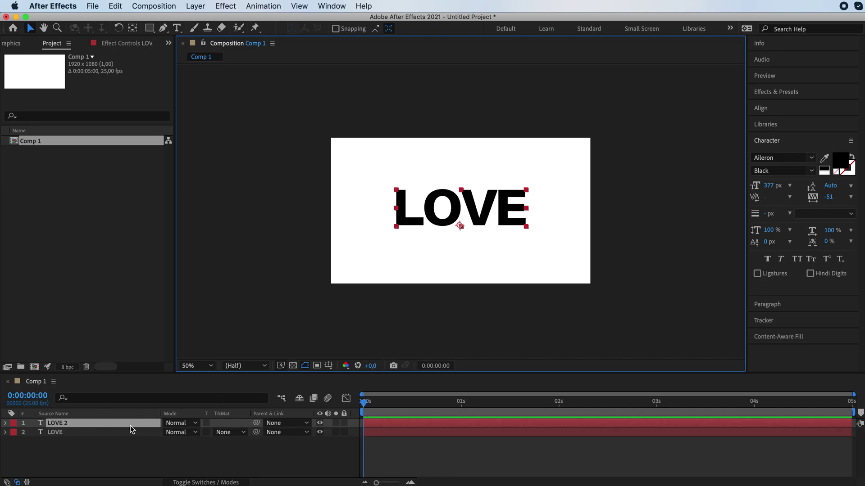
{"action": "double_click", "coordinate": [469, 210]}
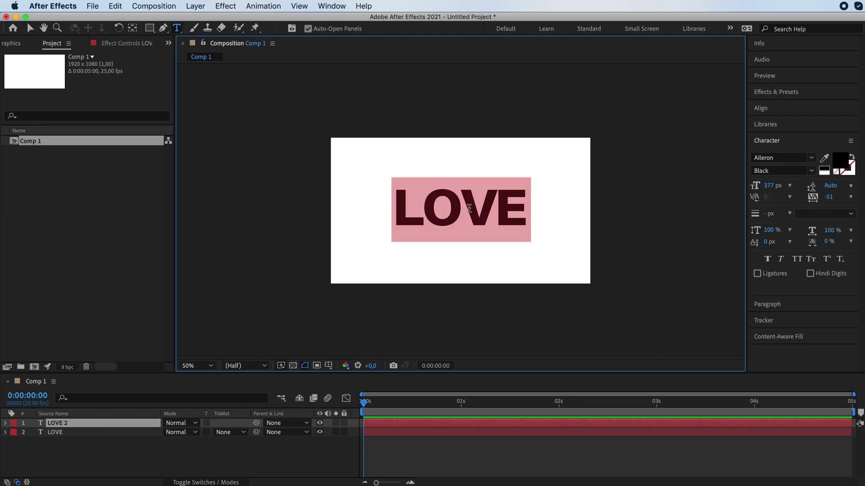
{"action": "type", "text": "HATE"}
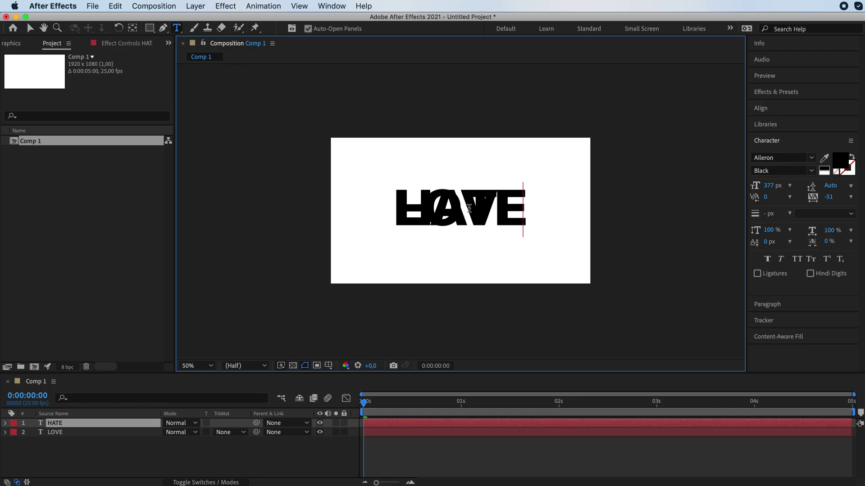
{"action": "left_click", "coordinate": [434, 423]}
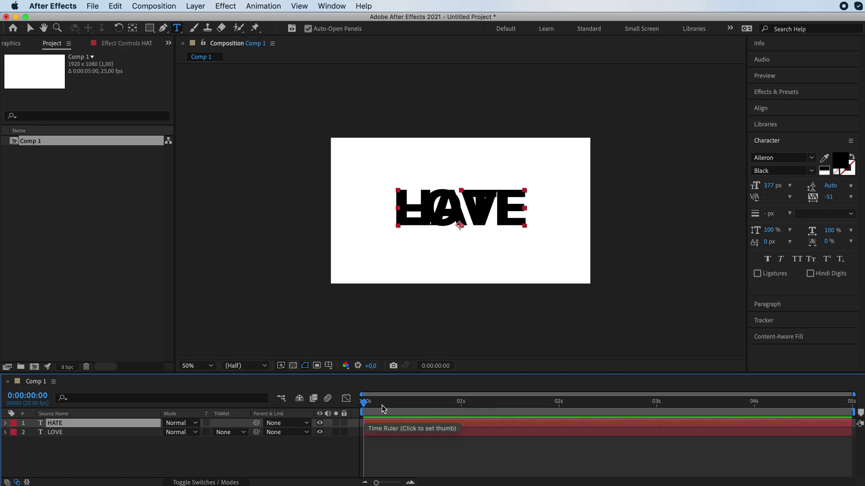
Set an opacity keyframe on the HATE layer at 1 second
{"action": "left_click", "coordinate": [460, 406]}
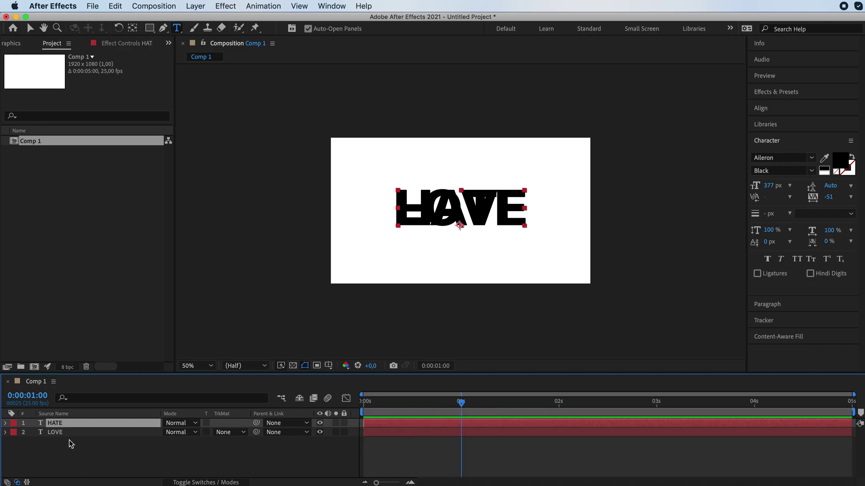
{"action": "key", "text": "p"}
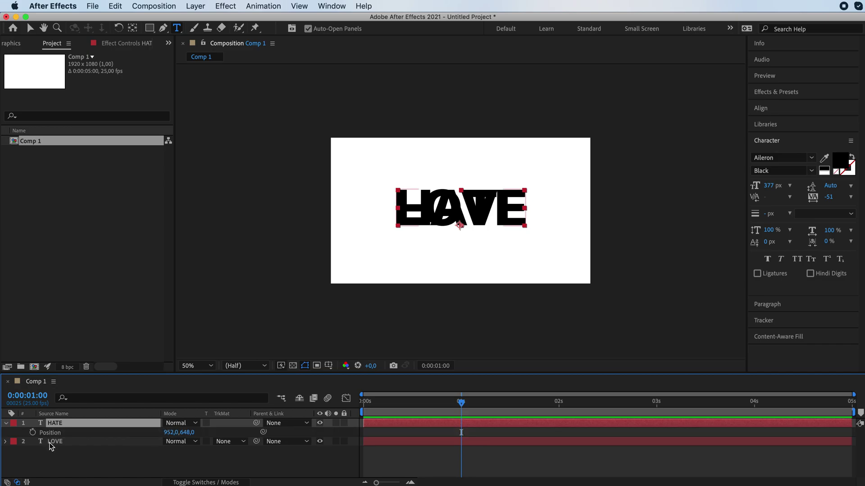
{"action": "key", "text": "End"}
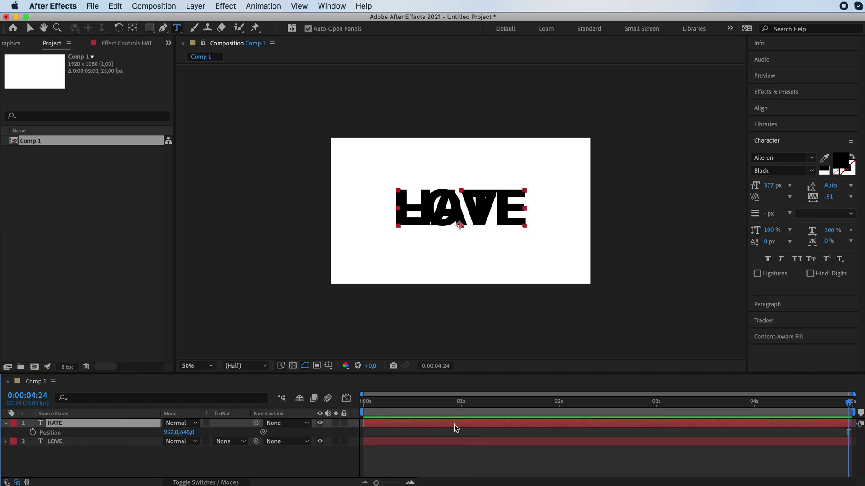
{"action": "left_click", "coordinate": [461, 401]}
{"action": "left_click", "coordinate": [6, 424]}
{"action": "left_click", "coordinate": [7, 424]}
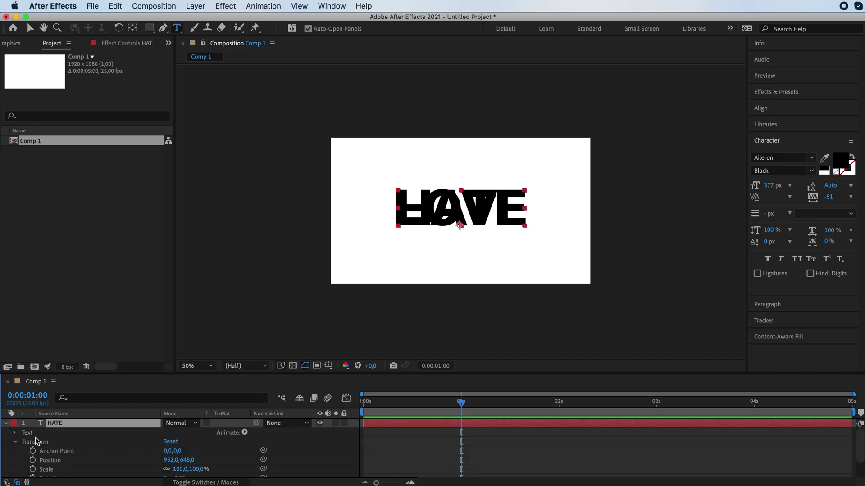
{"action": "scroll", "coordinate": [99, 446], "scroll_direction": "down", "scroll_amount": 1}
{"action": "scroll", "coordinate": [99, 446], "scroll_direction": "up", "scroll_amount": 1}
{"action": "scroll", "coordinate": [72, 451], "scroll_direction": "down", "scroll_amount": 3}
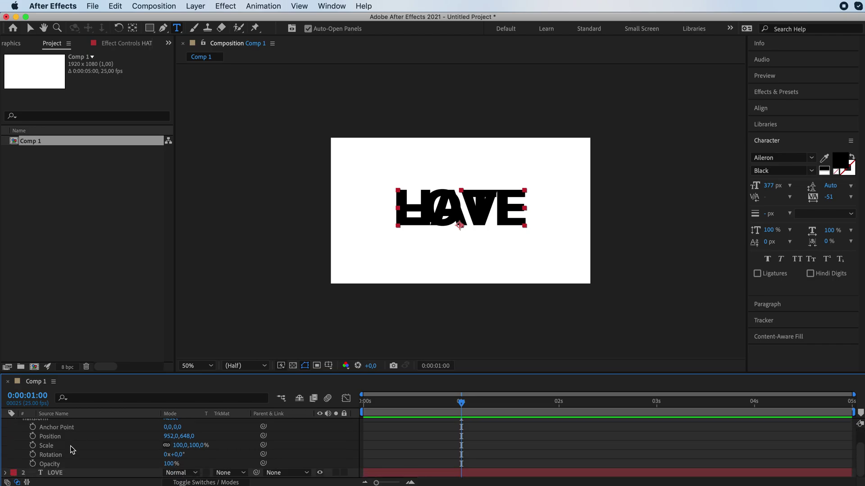
{"action": "left_click", "coordinate": [33, 464]}
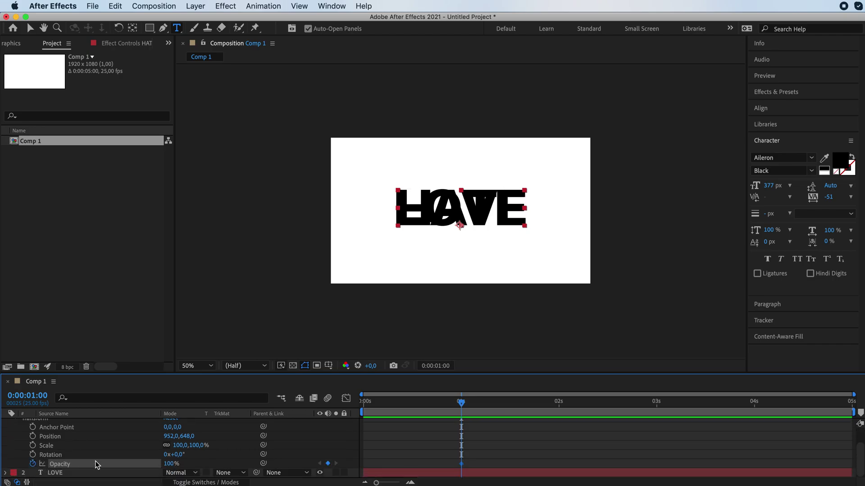
Fade HATE to 0% opacity at 3 seconds
{"action": "left_click", "coordinate": [657, 407]}
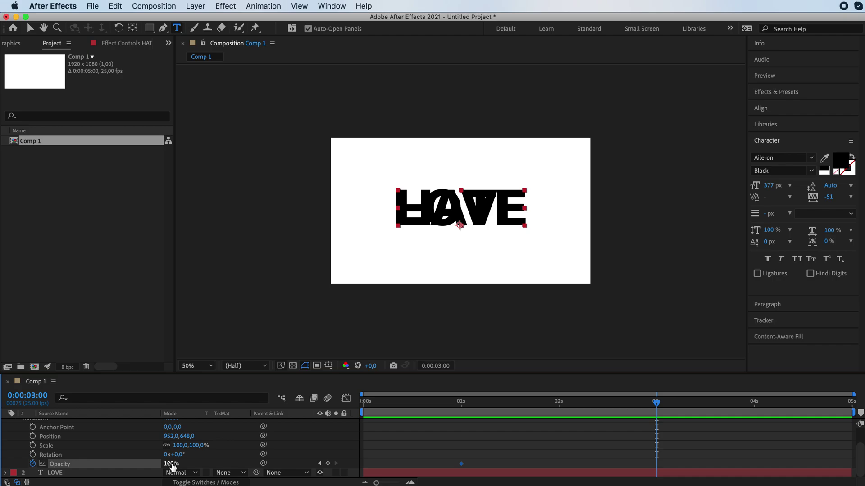
{"action": "left_click_drag", "start_coordinate": [172, 465], "coordinate": [3, 461]}
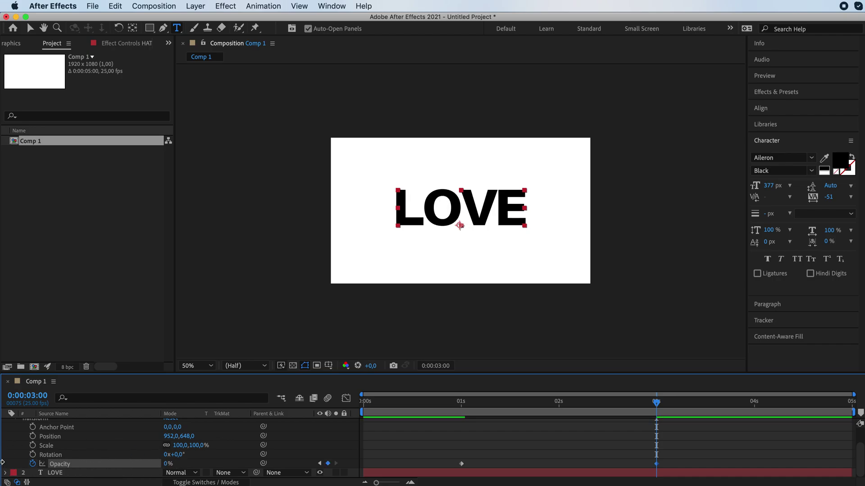
{"action": "scroll", "coordinate": [539, 447], "scroll_direction": "up", "scroll_amount": 2}
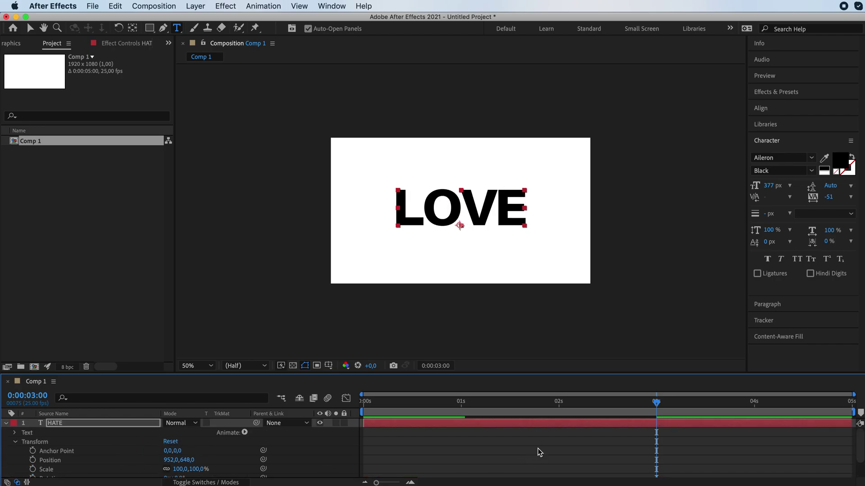
{"action": "scroll", "coordinate": [526, 459], "scroll_direction": "down", "scroll_amount": 2}
Keyframe LOVE's opacity at 100% at 3 seconds and 0% at 1 second
{"action": "left_click", "coordinate": [521, 474]}
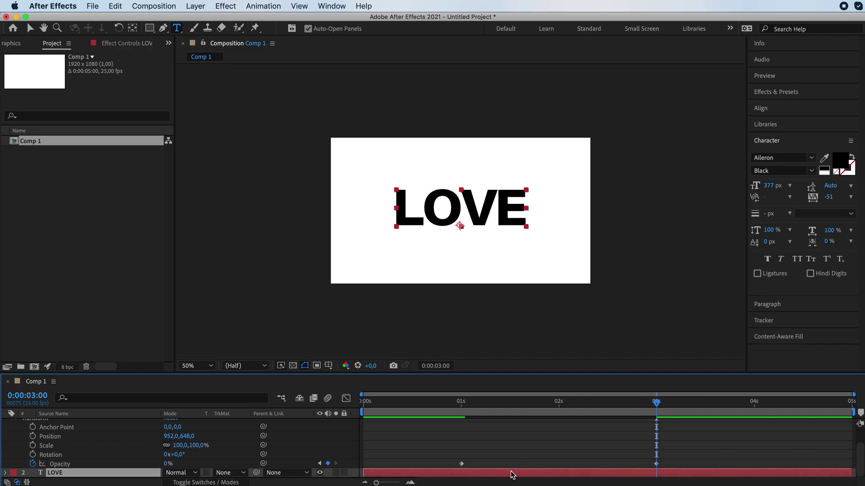
{"action": "left_click", "coordinate": [5, 473]}
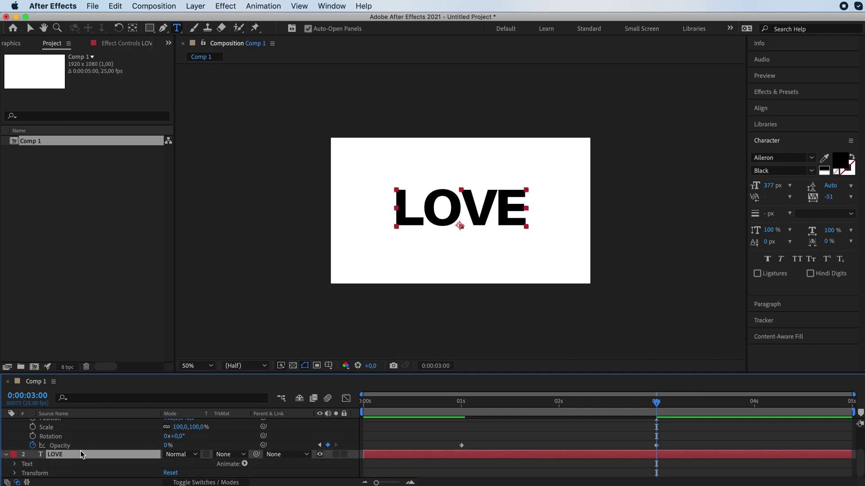
{"action": "left_click", "coordinate": [15, 474]}
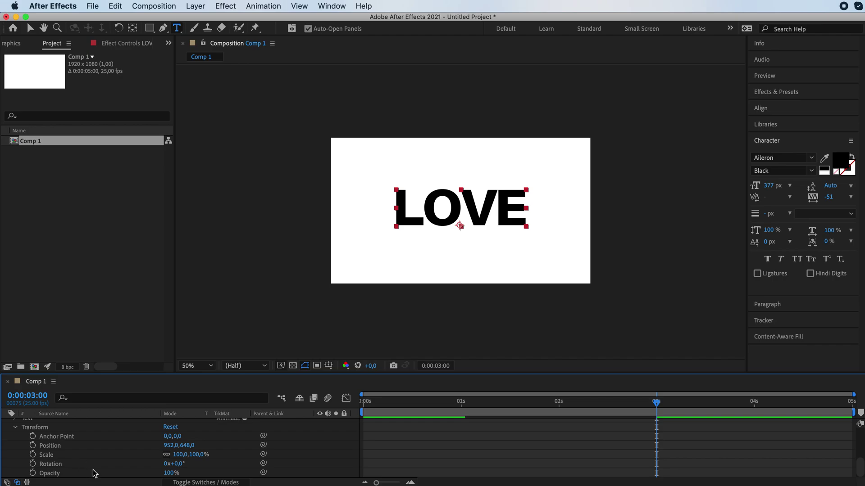
{"action": "left_click", "coordinate": [32, 473]}
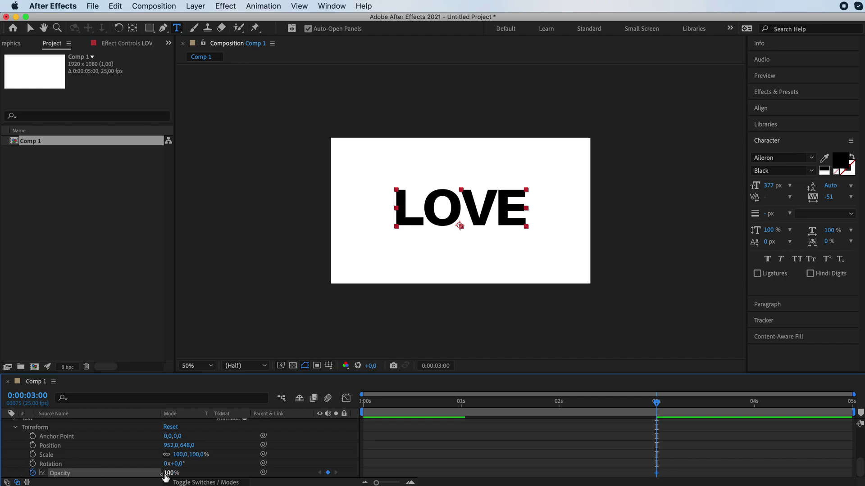
{"action": "left_click", "coordinate": [462, 404]}
{"action": "left_click", "coordinate": [169, 473]}
{"action": "type", "text": "0"}
{"action": "key", "text": "Return"}
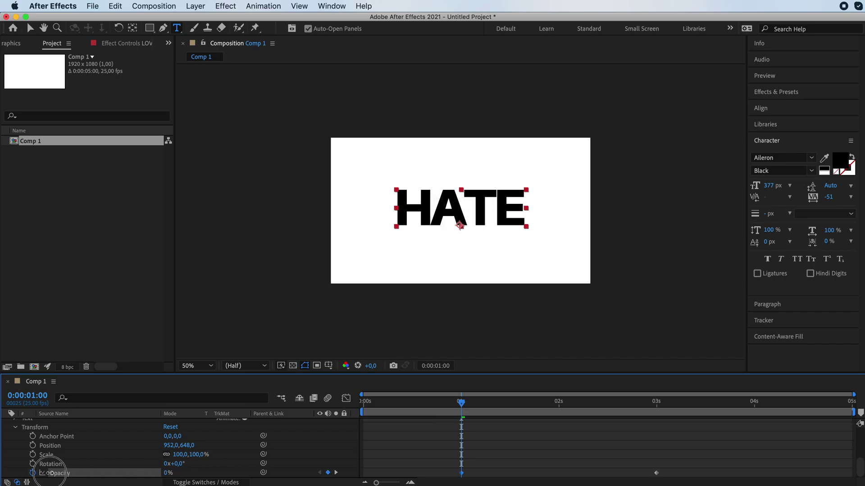
{"action": "scroll", "coordinate": [428, 446], "scroll_direction": "up", "scroll_amount": 2}
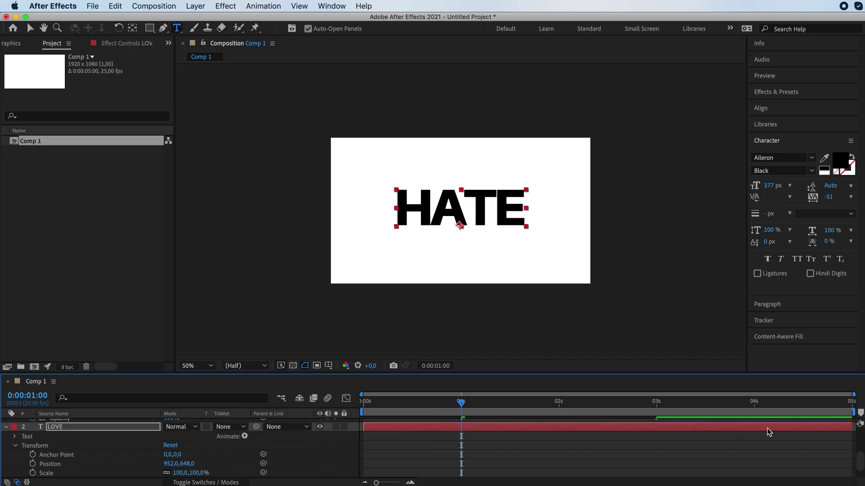
End the work area at 4 seconds and return to the first frame
{"action": "left_click_drag", "start_coordinate": [852, 412], "coordinate": [757, 407]}
{"action": "left_click", "coordinate": [755, 401]}
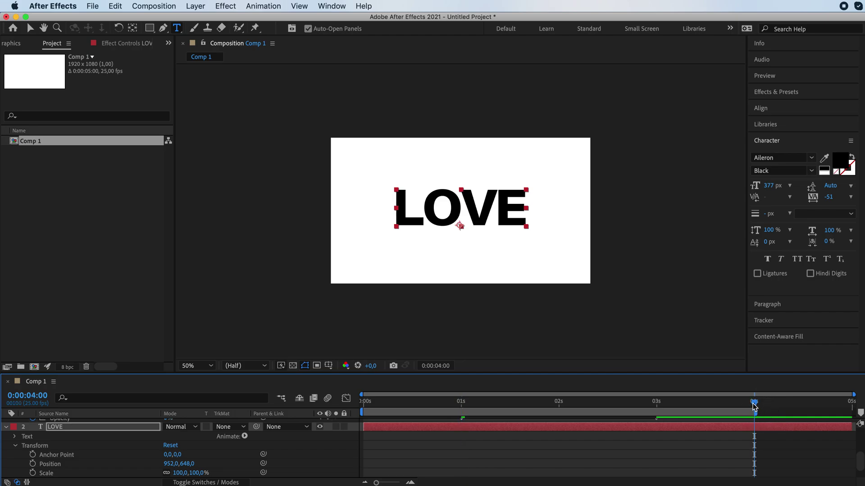
{"action": "key", "text": "Home"}
{"action": "left_click", "coordinate": [315, 399]}
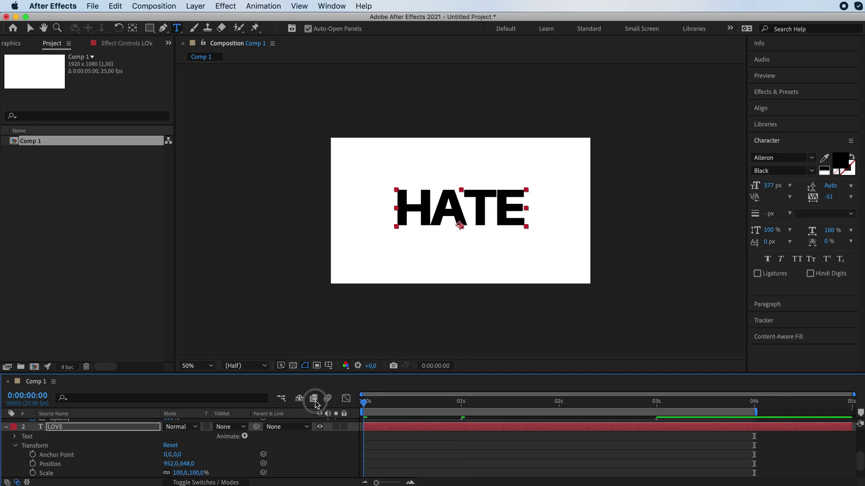
Collapse the layer properties and preview the HATE-to-LOVE crossfade from the start
{"action": "scroll", "coordinate": [8, 434], "scroll_direction": "up", "scroll_amount": 4}
{"action": "left_click", "coordinate": [6, 423]}
{"action": "left_click", "coordinate": [375, 432]}
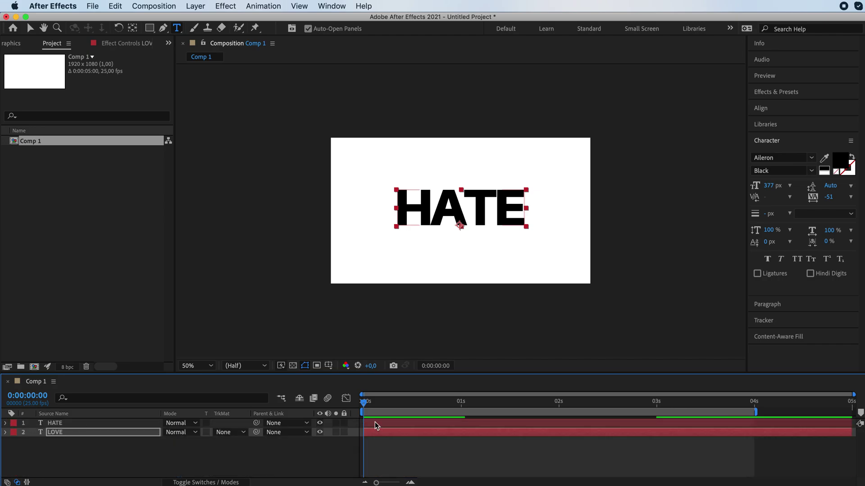
{"action": "key", "text": "space"}
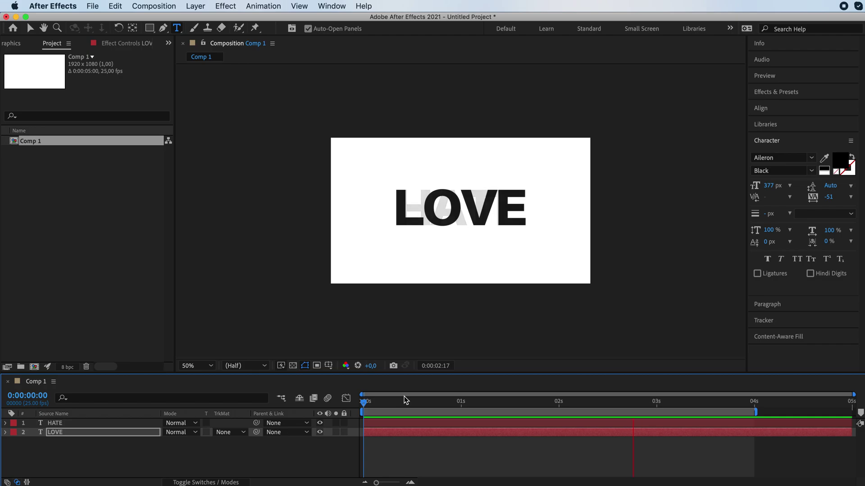
{"action": "key", "text": "space"}
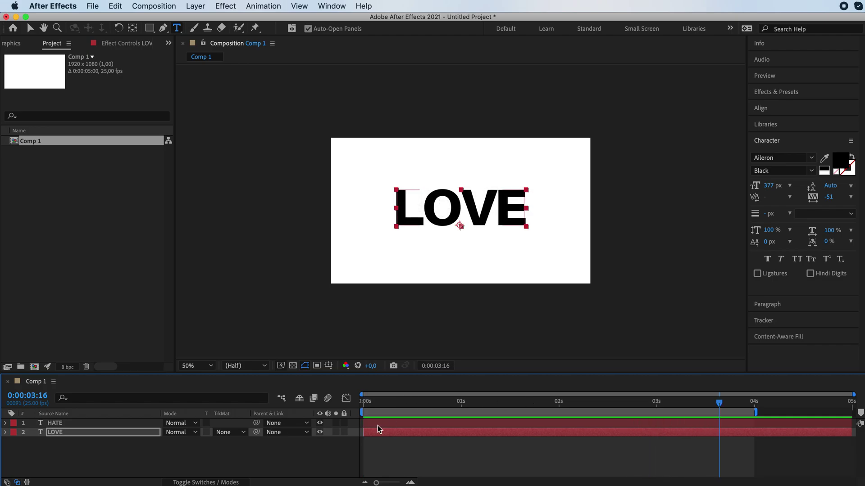
{"action": "left_click", "coordinate": [363, 401]}
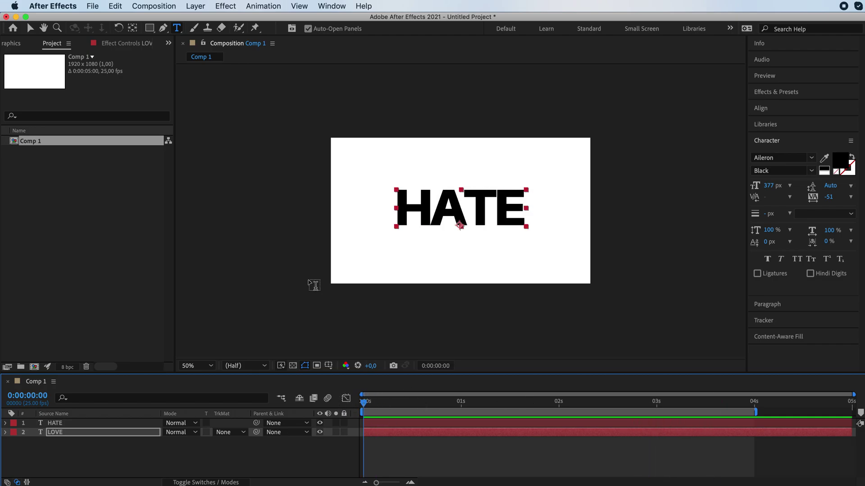
{"action": "key", "text": "v"}
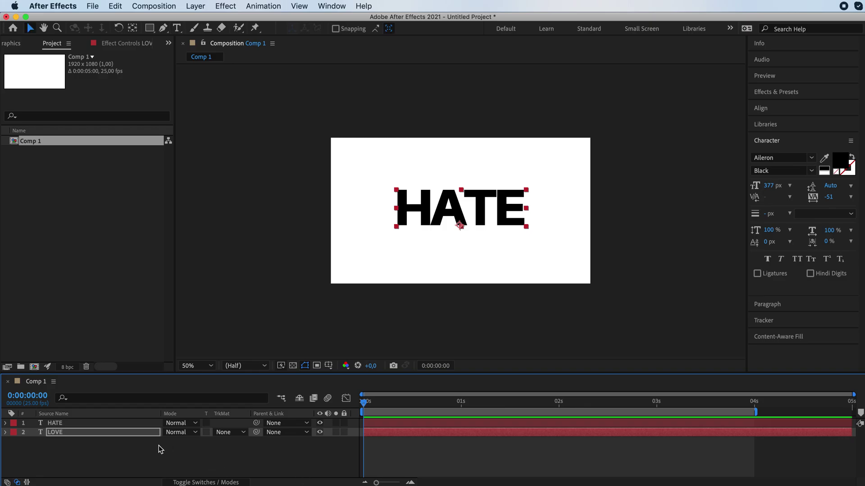
Add a new adjustment layer and move it above HATE and LOVE
{"action": "left_click", "coordinate": [195, 6]}
{"action": "mouse_move", "coordinate": [261, 20]}
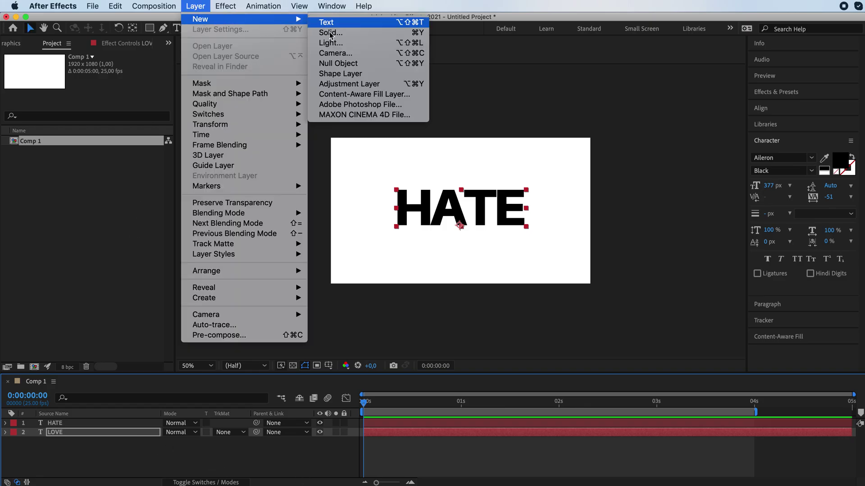
{"action": "left_click", "coordinate": [336, 84]}
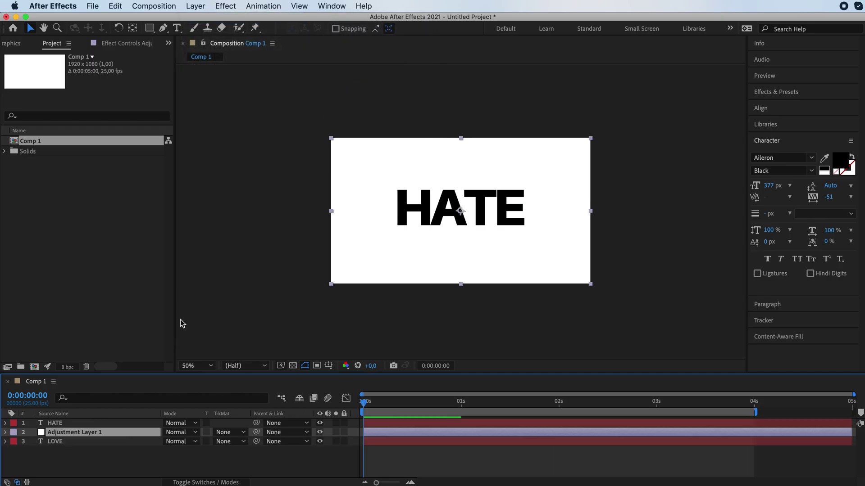
{"action": "left_click_drag", "start_coordinate": [89, 433], "coordinate": [88, 421]}
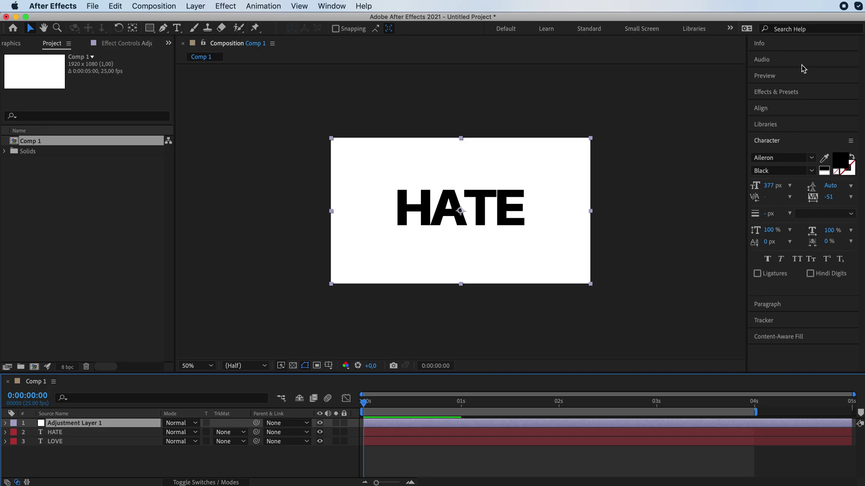
Find Gaussian Blur in Effects & Presets and apply it to the adjustment layer
{"action": "left_click", "coordinate": [782, 93]}
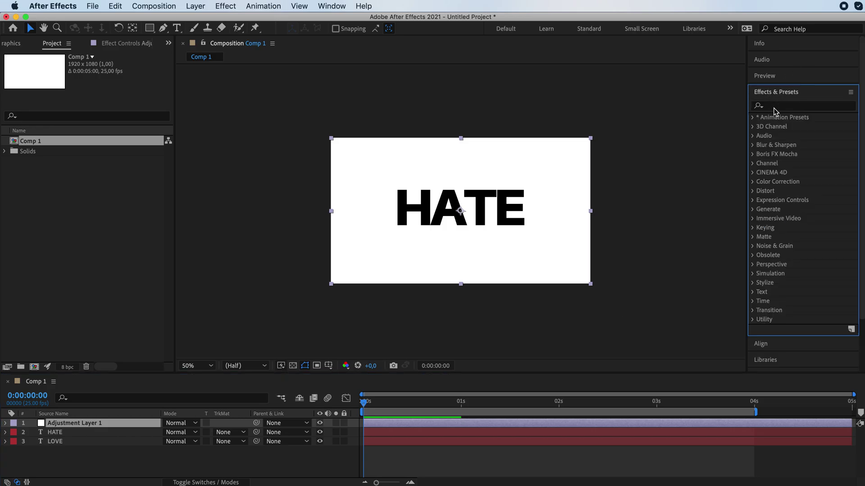
{"action": "left_click", "coordinate": [774, 107]}
{"action": "type", "text": "blu"}
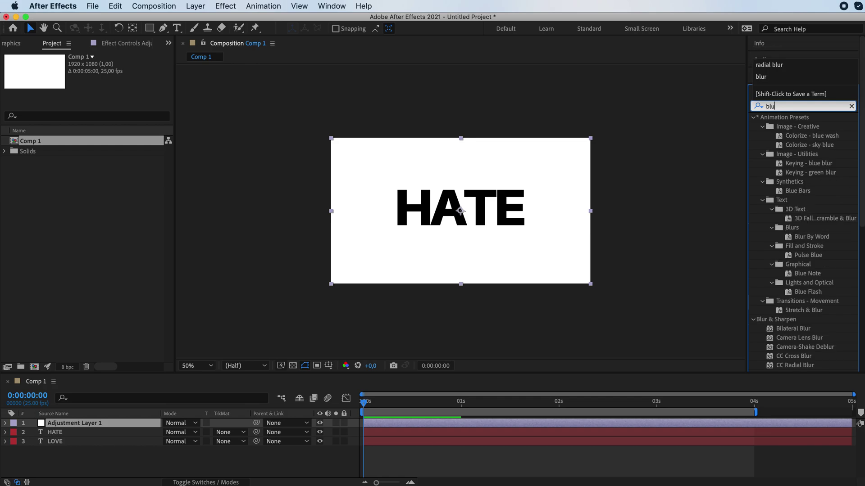
{"action": "type", "text": "r"}
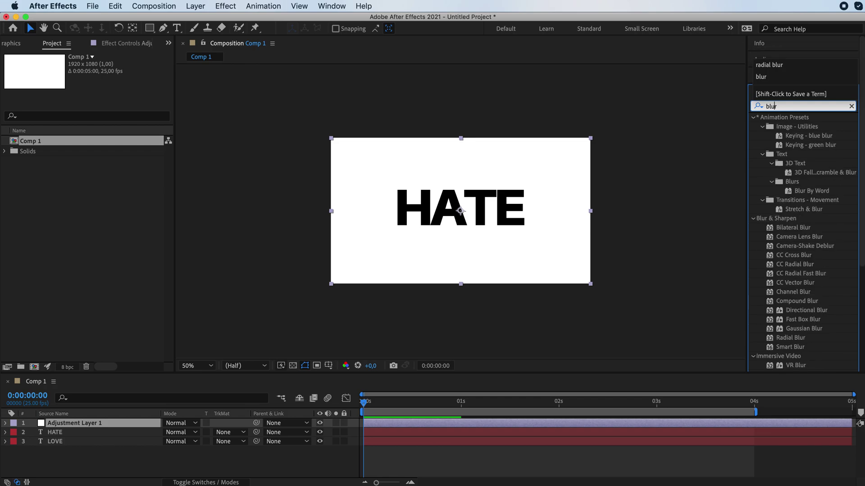
{"action": "type", "text": "gaussian"}
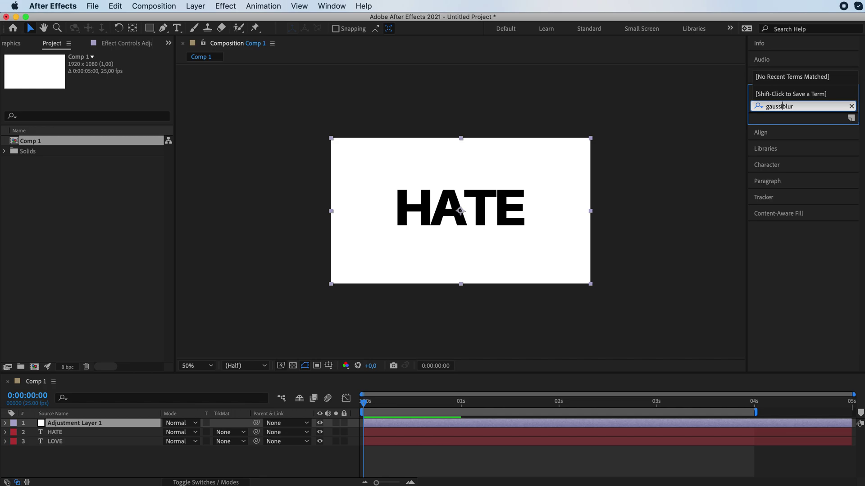
{"action": "left_click", "coordinate": [790, 128]}
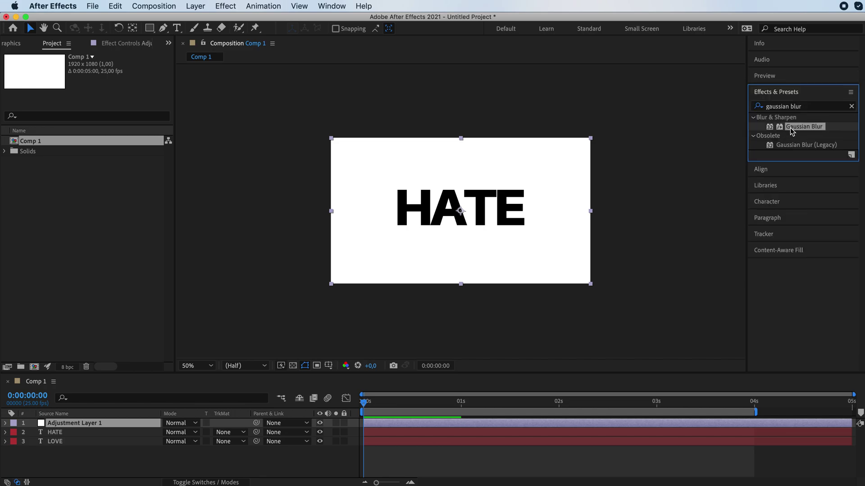
{"action": "left_click_drag", "start_coordinate": [790, 130], "coordinate": [478, 186]}
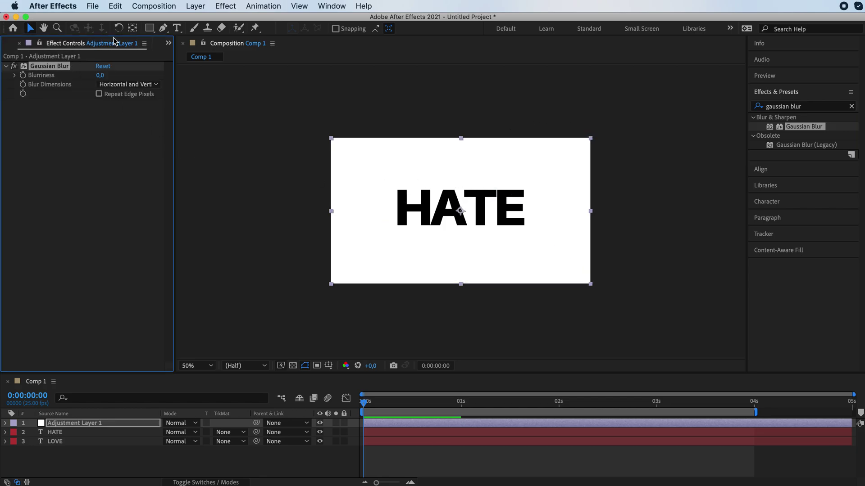
Keyframe Gaussian Blur Blurriness at 0 at 1 s, 100 at 2 s, and 0 at 3 s
{"action": "left_click", "coordinate": [461, 407]}
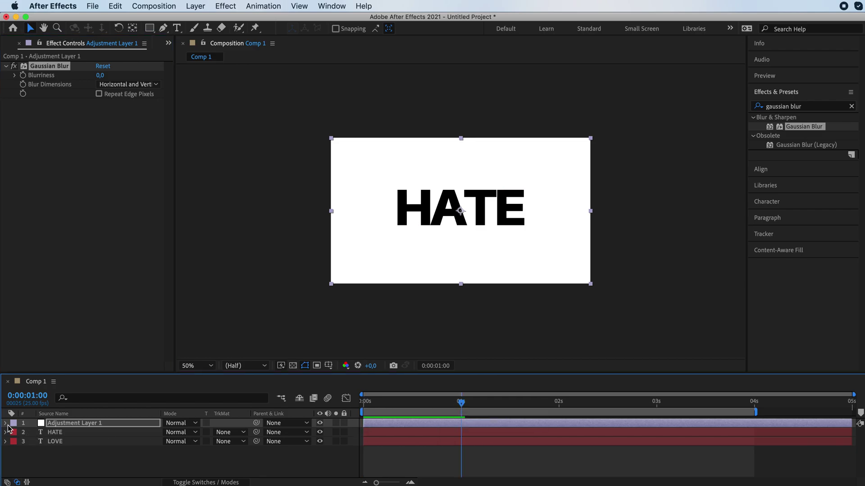
{"action": "left_click", "coordinate": [23, 75]}
{"action": "left_click", "coordinate": [557, 402]}
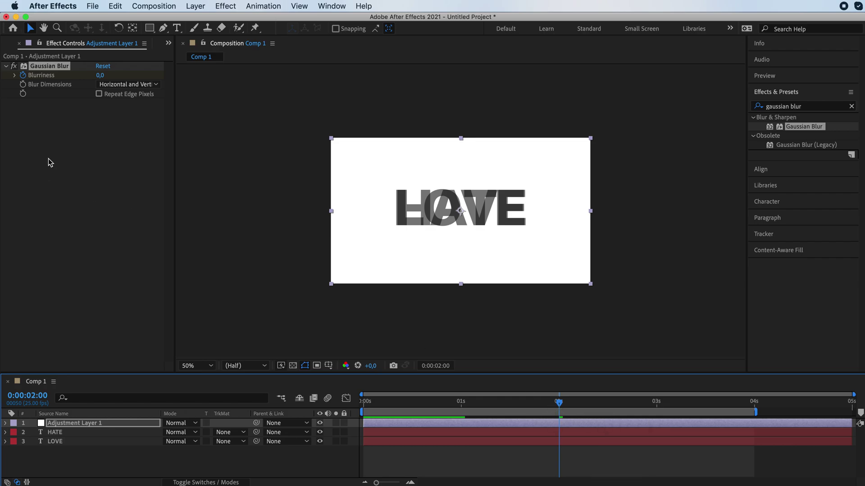
{"action": "left_click", "coordinate": [100, 76]}
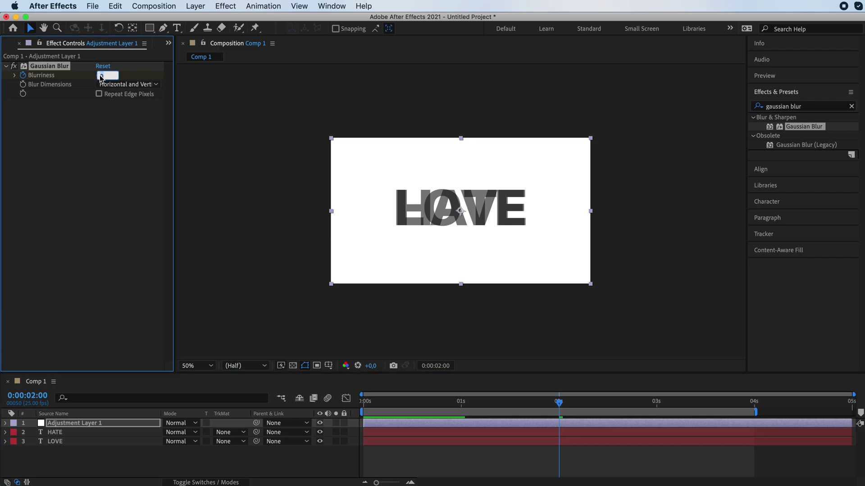
{"action": "key", "text": "Return"}
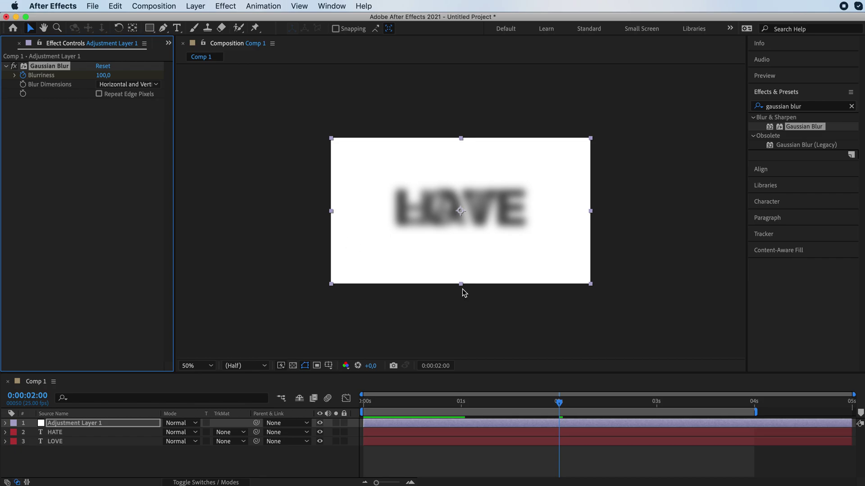
{"action": "left_click", "coordinate": [657, 404]}
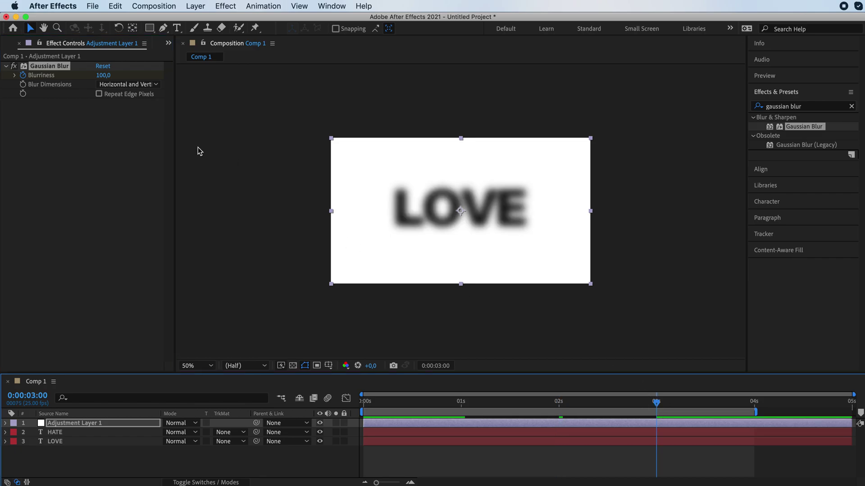
{"action": "left_click", "coordinate": [103, 75]}
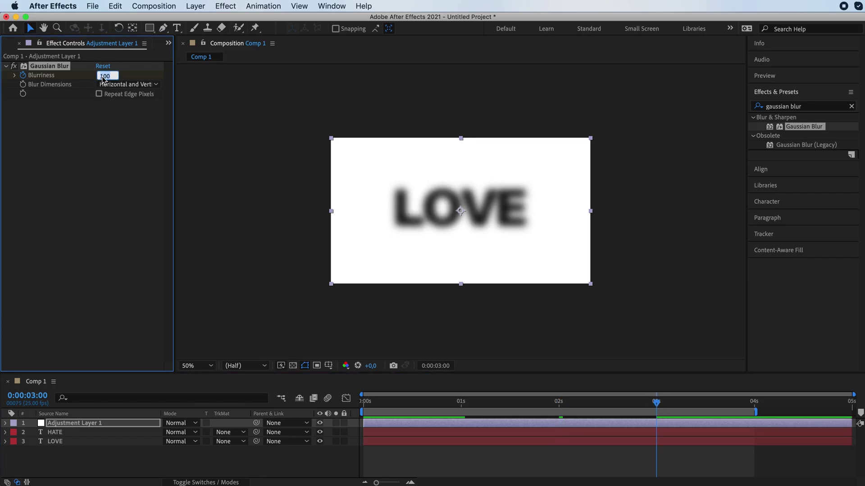
{"action": "type", "text": "0"}
{"action": "key", "text": "Return"}
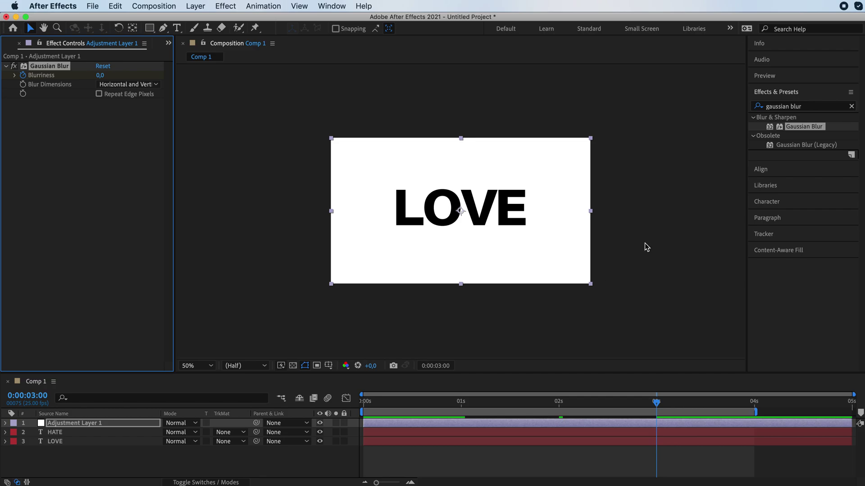
Search for Turbulent Displace and apply it to the adjustment layer
{"action": "left_click", "coordinate": [851, 106]}
{"action": "left_click", "coordinate": [810, 106]}
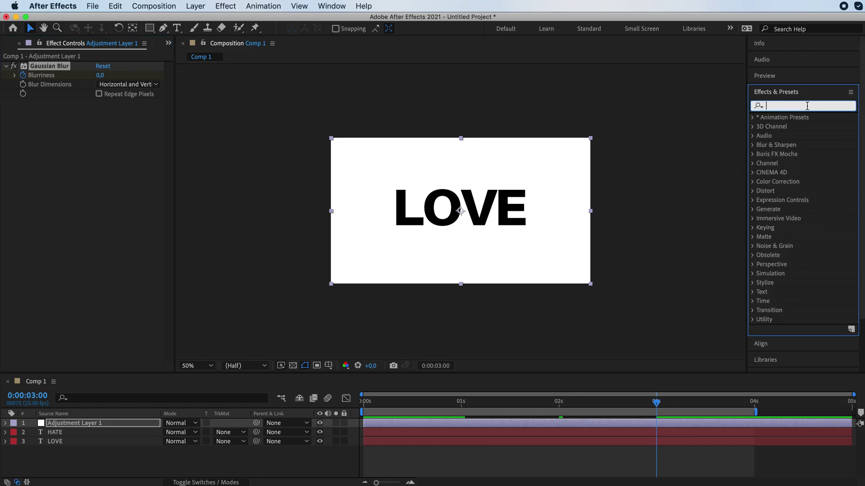
{"action": "type", "text": "turbulent"}
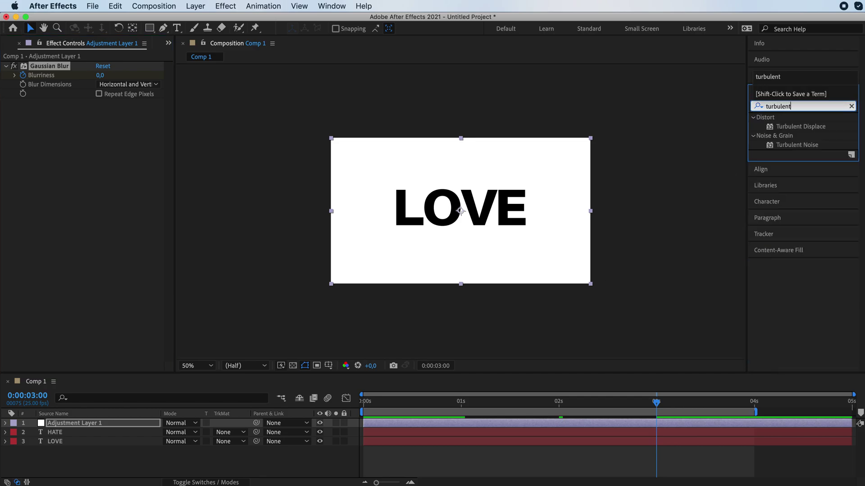
{"action": "left_click", "coordinate": [798, 126]}
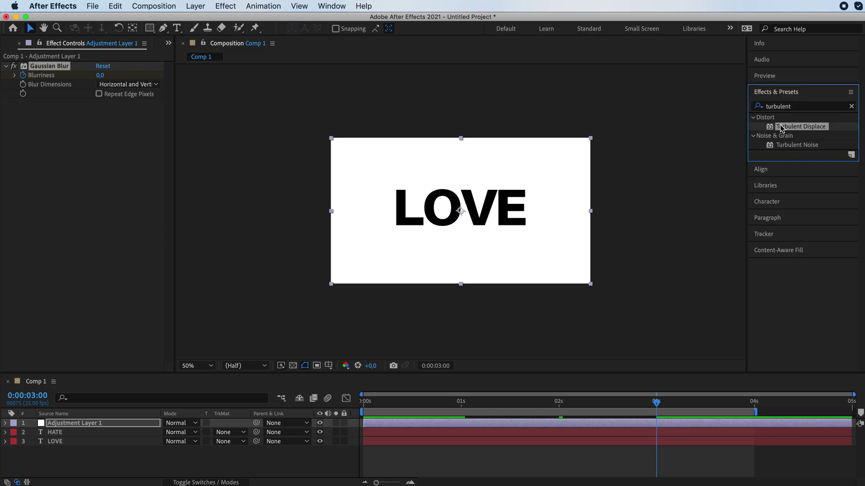
{"action": "left_click_drag", "start_coordinate": [780, 125], "coordinate": [474, 428]}
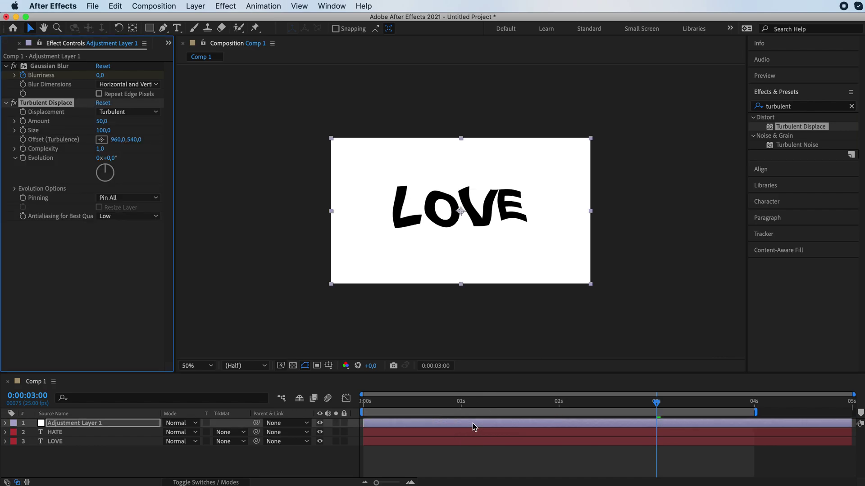
Set Turbulent Displace Size to 50 and keyframe Amount 0 at 1 second
{"action": "left_click", "coordinate": [461, 402]}
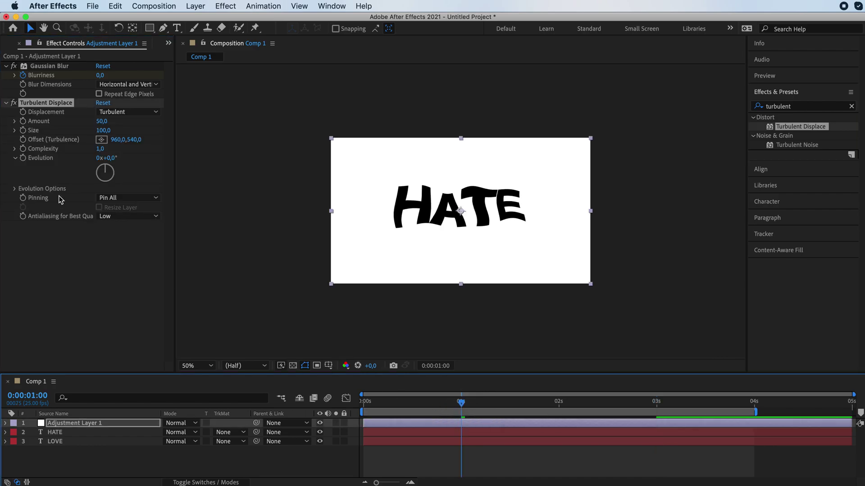
{"action": "left_click", "coordinate": [37, 124]}
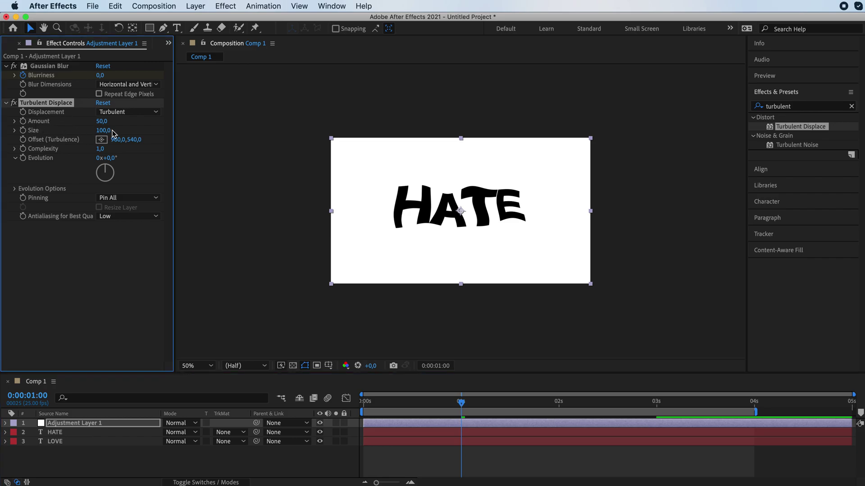
{"action": "left_click", "coordinate": [103, 130]}
{"action": "type", "text": "50"}
{"action": "key", "text": "Return"}
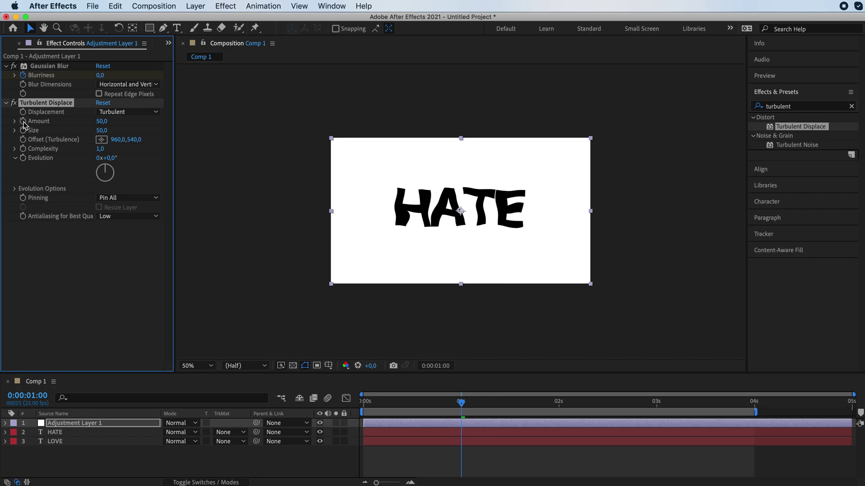
{"action": "left_click", "coordinate": [103, 122]}
{"action": "type", "text": "0"}
{"action": "key", "text": "Return"}
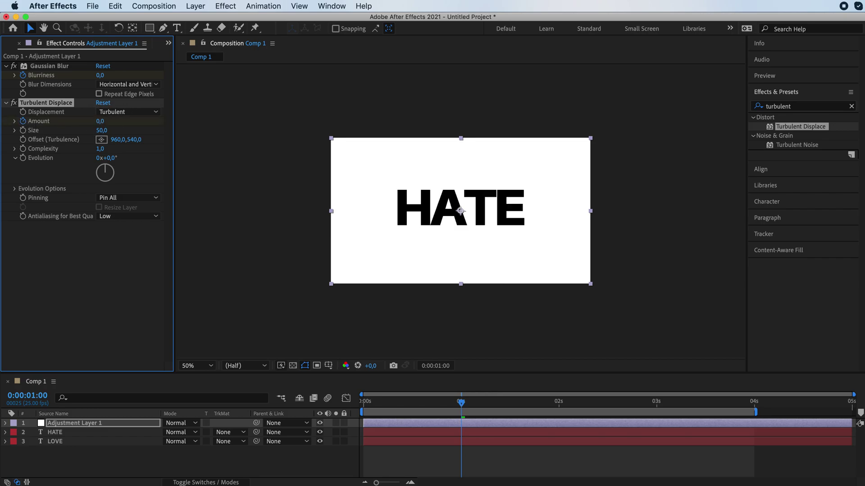
Keyframe Turbulent Displace Amount to 50 at 2 seconds and 0 at 3 seconds
{"action": "left_click", "coordinate": [558, 402]}
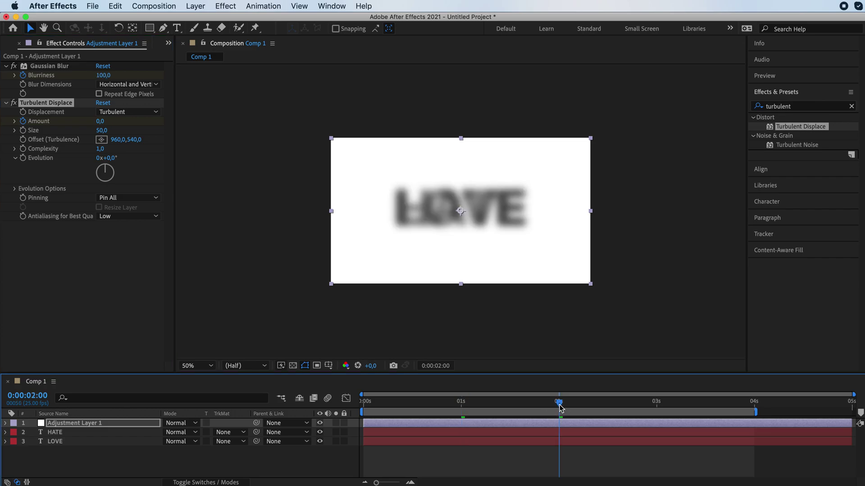
{"action": "left_click", "coordinate": [100, 121]}
{"action": "type", "text": "50"}
{"action": "key", "text": "Return"}
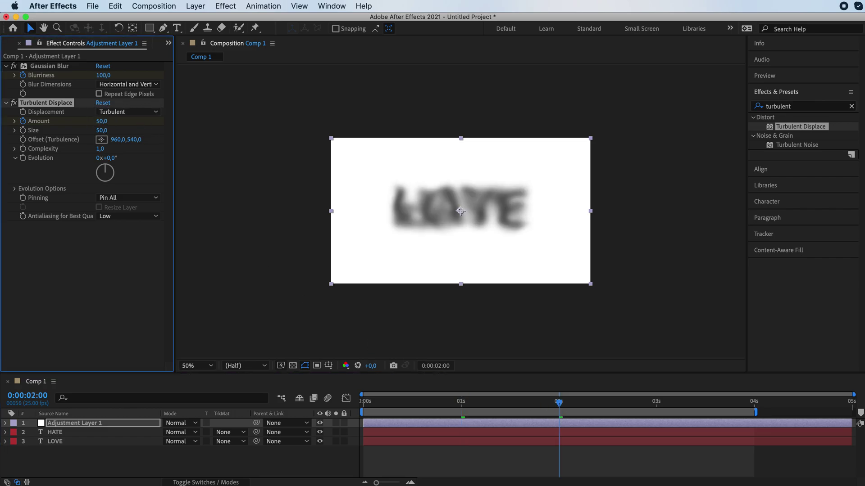
{"action": "left_click", "coordinate": [656, 402]}
{"action": "left_click", "coordinate": [100, 121]}
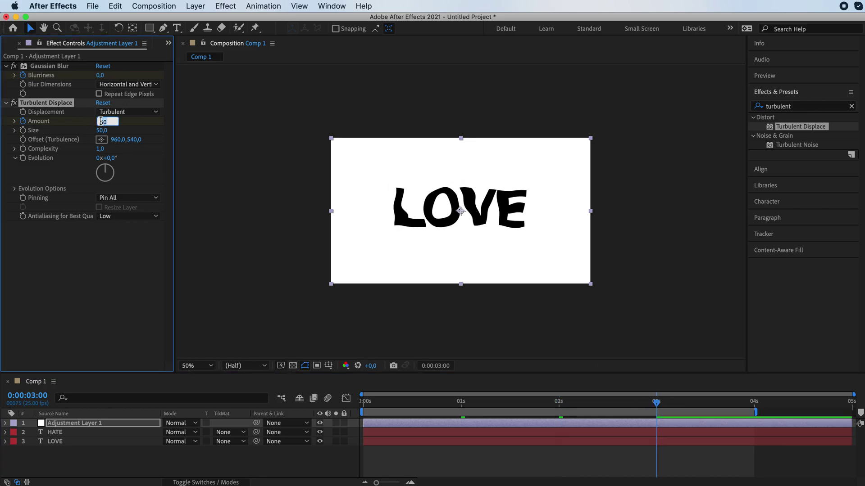
{"action": "type", "text": "0"}
{"action": "key", "text": "Return"}
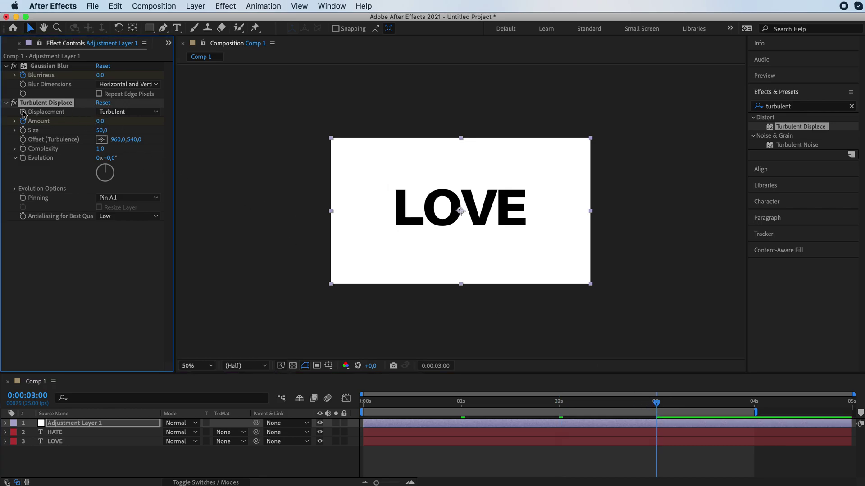
Search for Levels and apply it to the adjustment layer
{"action": "left_click", "coordinate": [851, 106]}
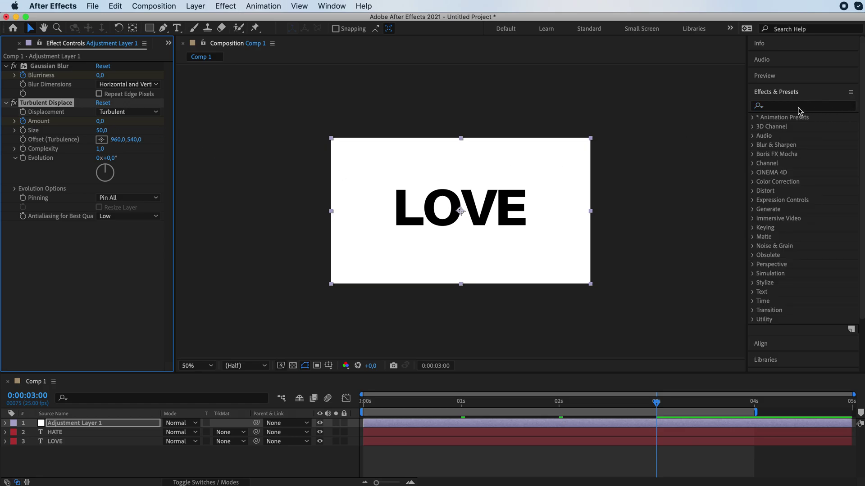
{"action": "type", "text": "levels"}
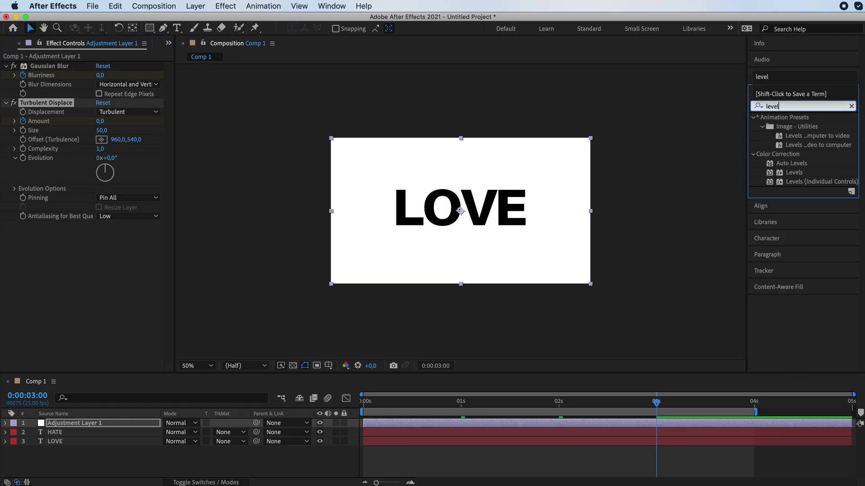
{"action": "left_click", "coordinate": [791, 174]}
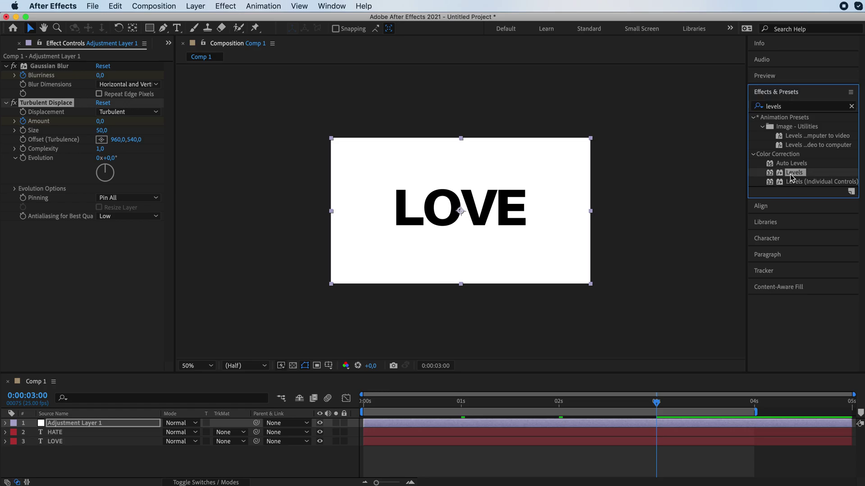
{"action": "left_click_drag", "start_coordinate": [784, 175], "coordinate": [54, 252]}
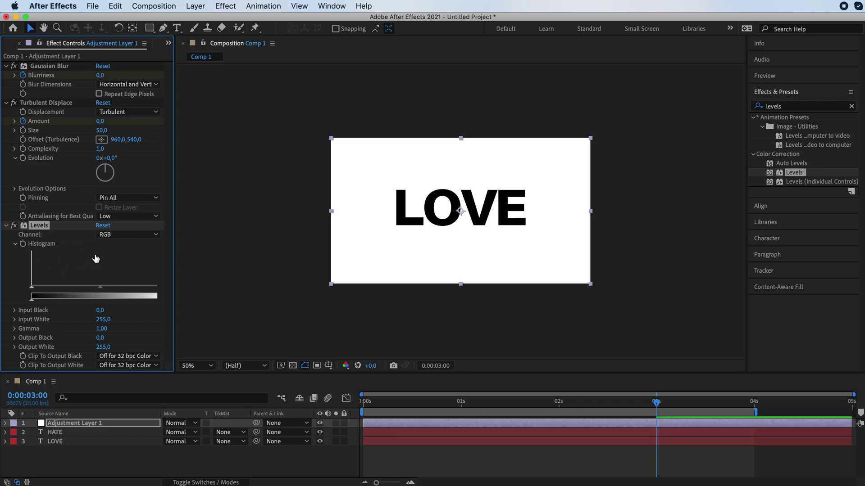
Set Levels to the Alpha channel, Input Black 116, Gamma 3.66, and scrub the morph
{"action": "left_click", "coordinate": [116, 235]}
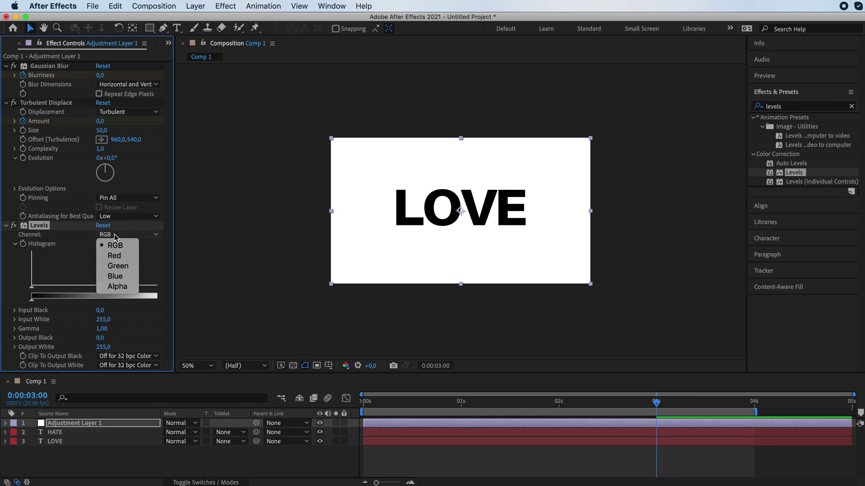
{"action": "left_click", "coordinate": [122, 290]}
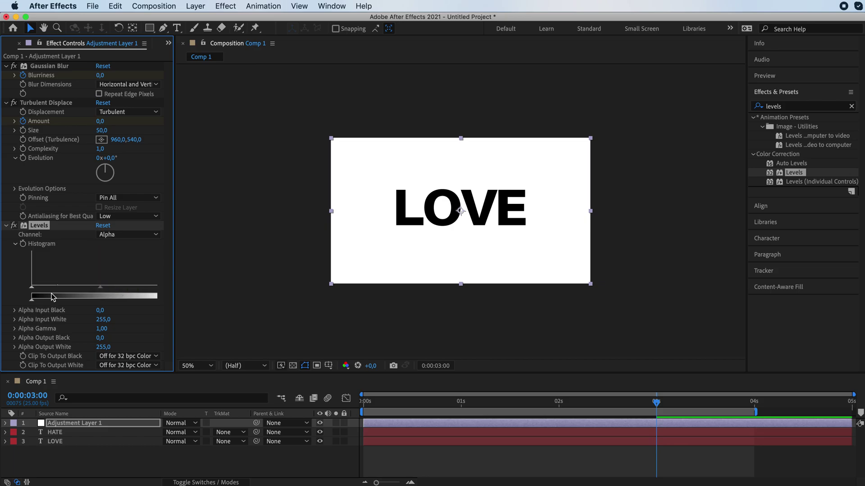
{"action": "left_click_drag", "start_coordinate": [32, 289], "coordinate": [86, 289]}
{"action": "left_click", "coordinate": [559, 405]}
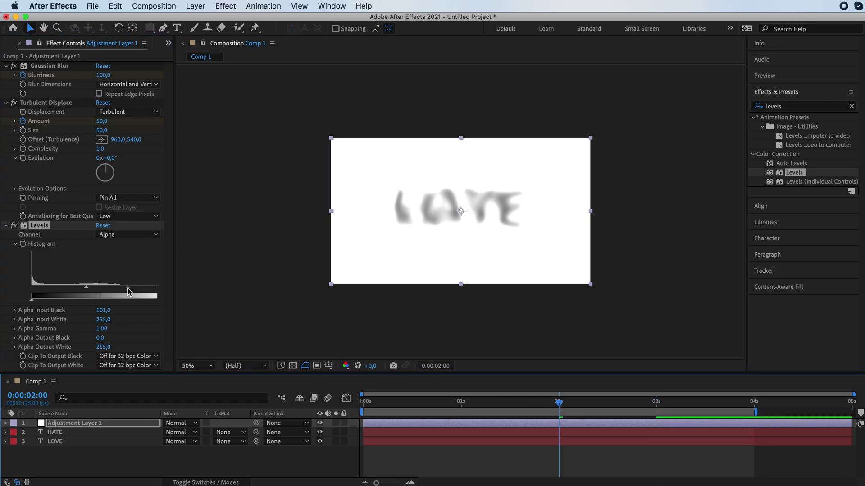
{"action": "left_click_drag", "start_coordinate": [128, 287], "coordinate": [96, 291]}
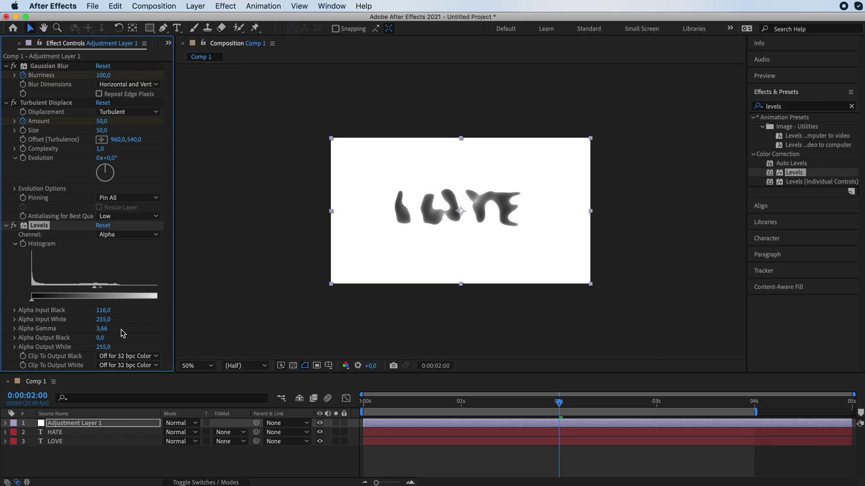
{"action": "left_click", "coordinate": [557, 403]}
{"action": "left_click_drag", "start_coordinate": [558, 403], "coordinate": [363, 402]}
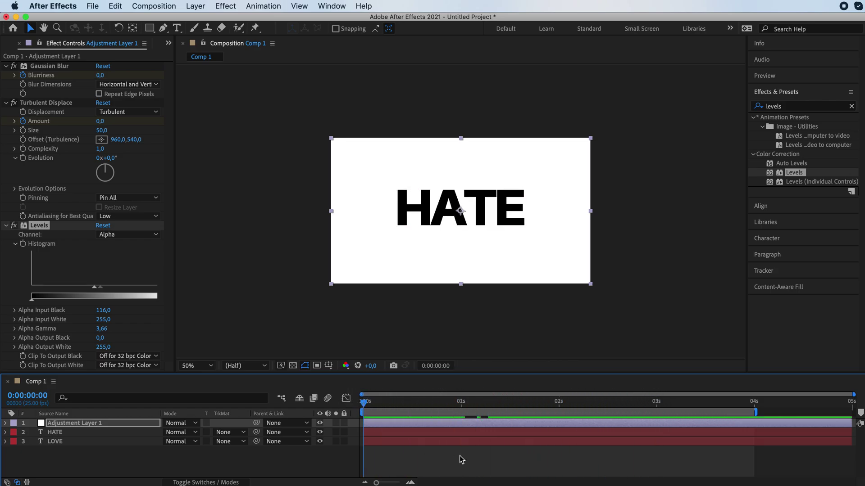
{"action": "key", "text": "space"}
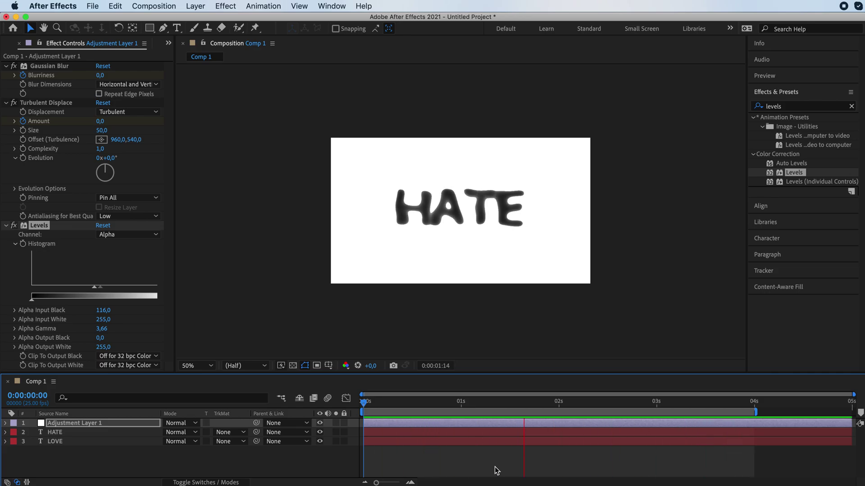
{"action": "key", "text": "space"}
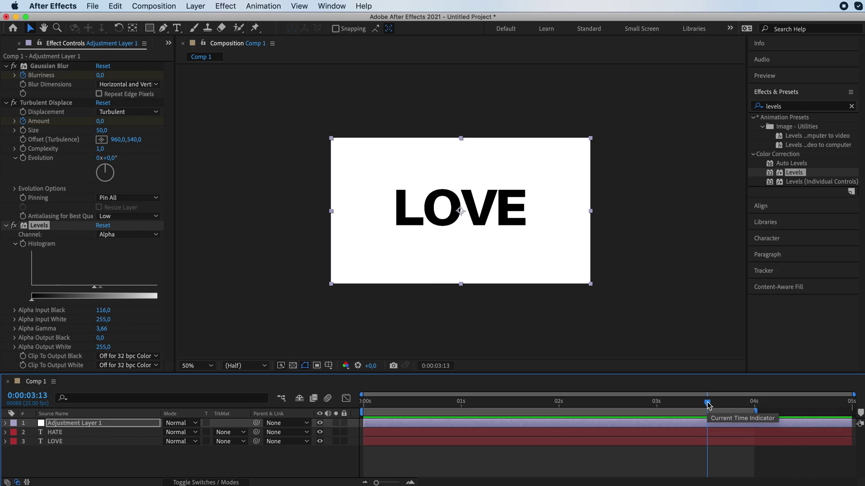
{"action": "mouse_move", "coordinate": [707, 405]}
{"action": "left_mouse_down"}
{"action": "mouse_move", "coordinate": [569, 402]}
{"action": "mouse_move", "coordinate": [715, 413]}
{"action": "left_mouse_up"}
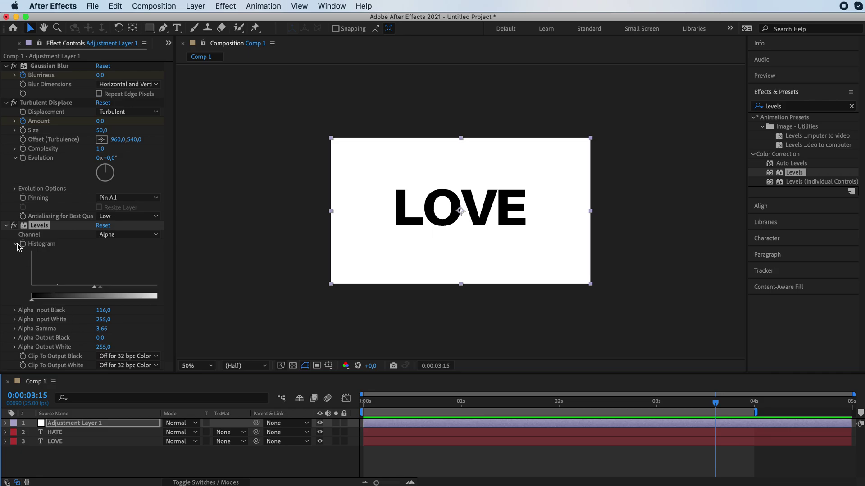
Move Levels to the top and retune alpha to input black 98.9, gamma 3.89
{"action": "left_click", "coordinate": [6, 225]}
{"action": "left_click_drag", "start_coordinate": [57, 228], "coordinate": [36, 64]}
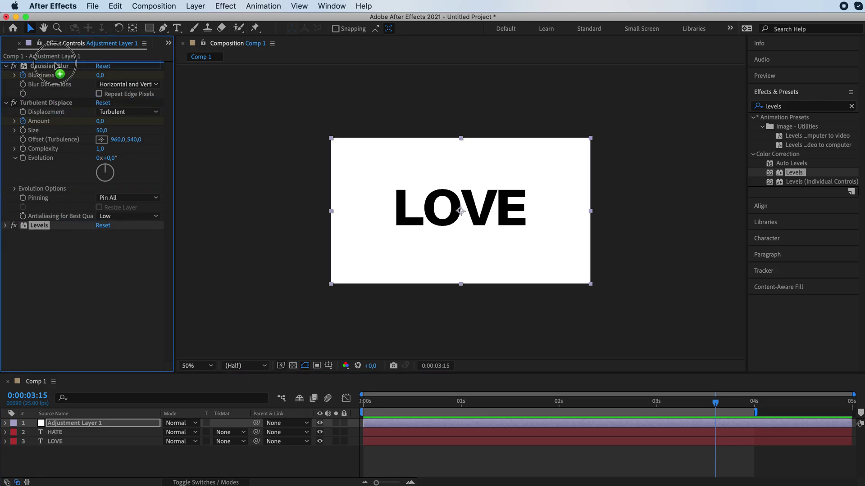
{"action": "left_click", "coordinate": [539, 402]}
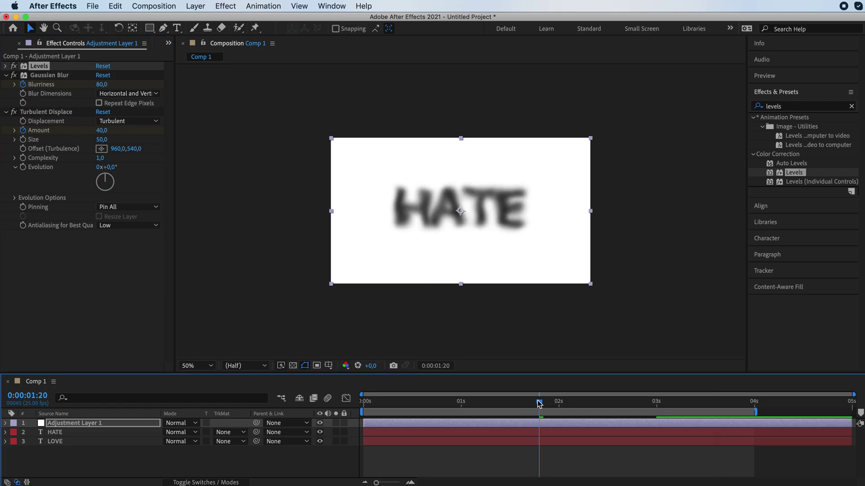
{"action": "left_click", "coordinate": [6, 67]}
{"action": "left_click_drag", "start_coordinate": [91, 131], "coordinate": [153, 171]}
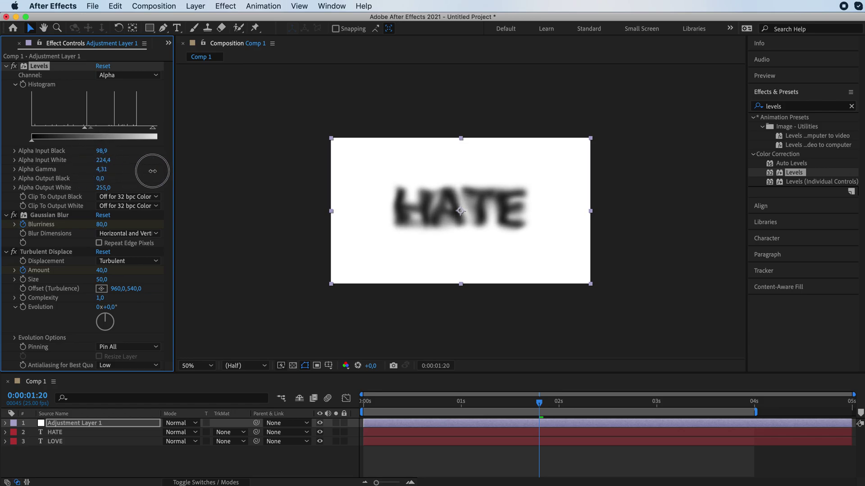
Reorder the effects to Turbulent Displace, Gaussian Blur, then Levels
{"action": "left_click", "coordinate": [6, 66]}
{"action": "left_click_drag", "start_coordinate": [41, 68], "coordinate": [48, 228]}
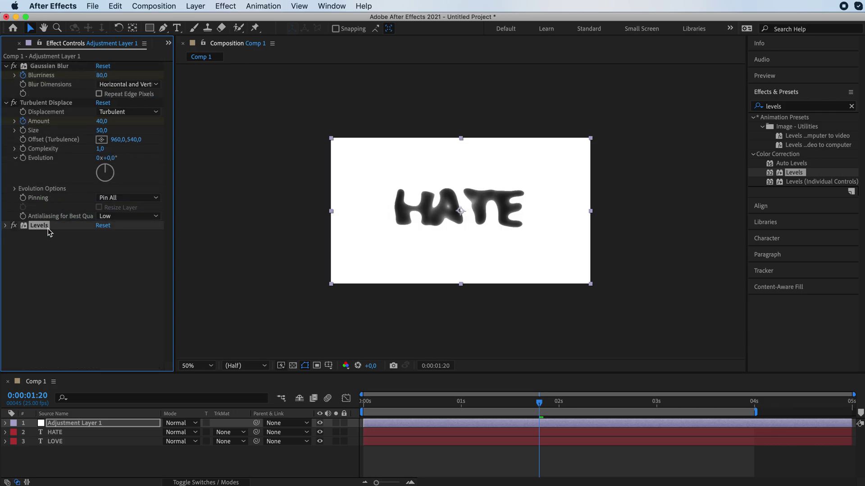
{"action": "left_click", "coordinate": [6, 102]}
{"action": "left_click_drag", "start_coordinate": [48, 66], "coordinate": [49, 107]}
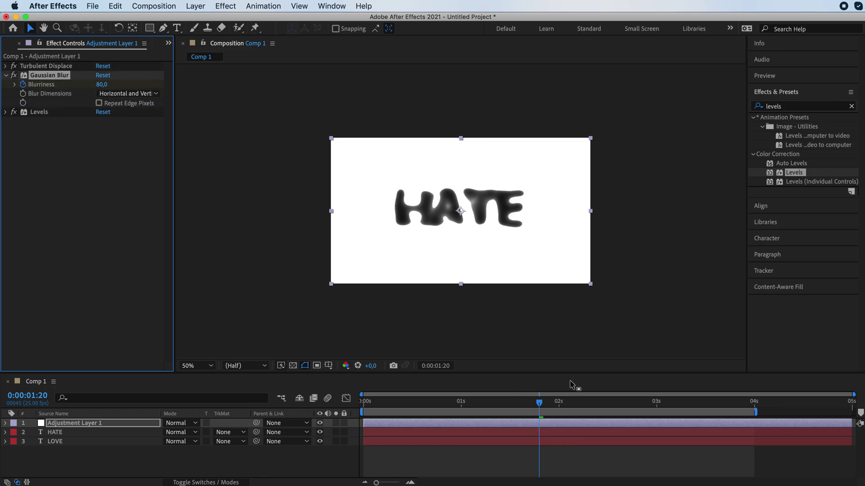
{"action": "key", "text": "ctrl+Up"}
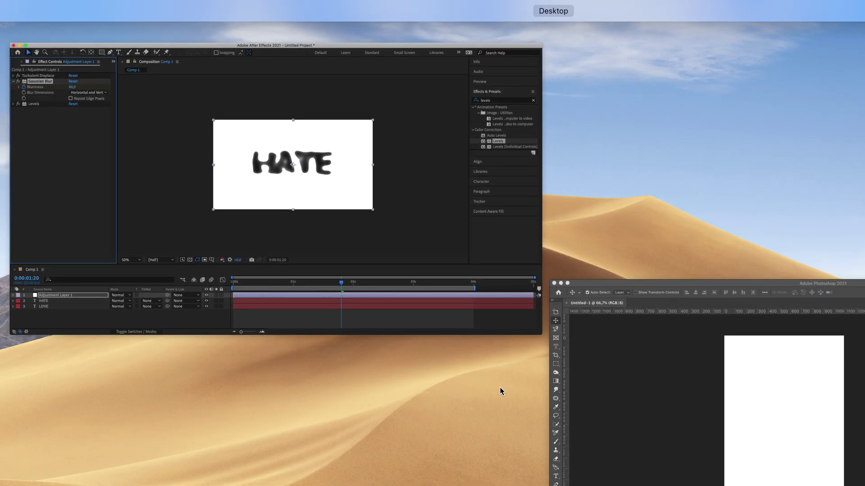
{"action": "left_click", "coordinate": [386, 232]}
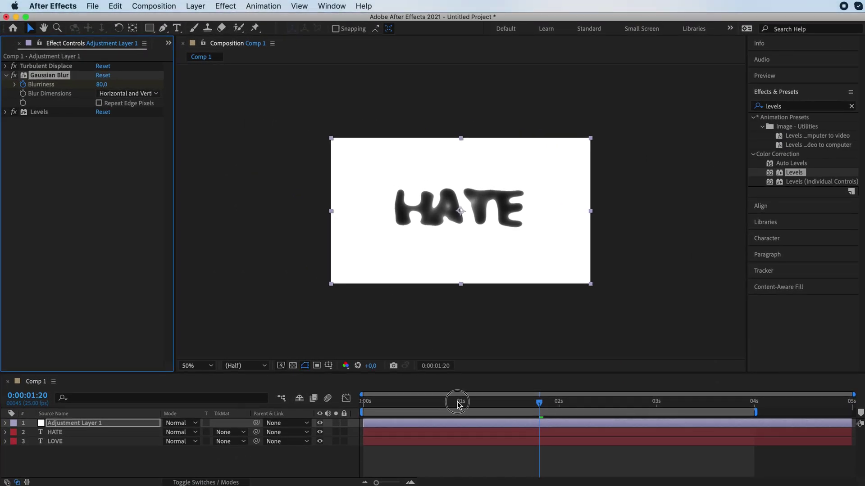
{"action": "left_click_drag", "start_coordinate": [457, 401], "coordinate": [363, 401]}
{"action": "key", "text": "space"}
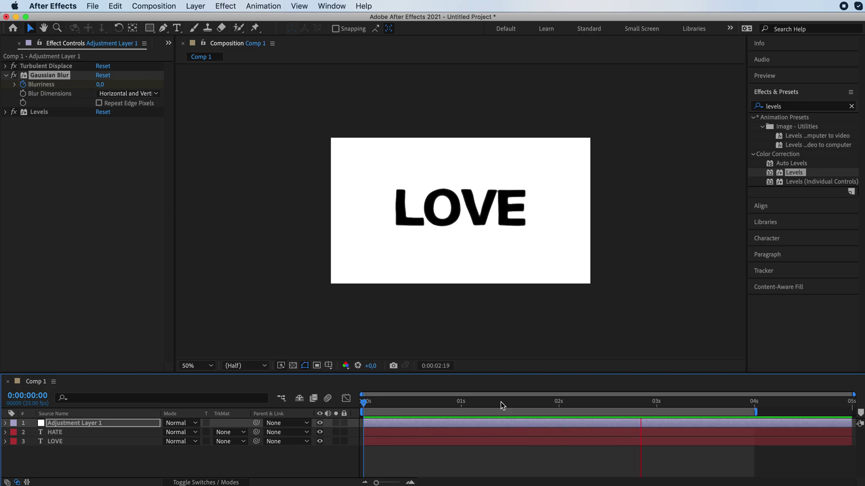
{"action": "key", "text": "space"}
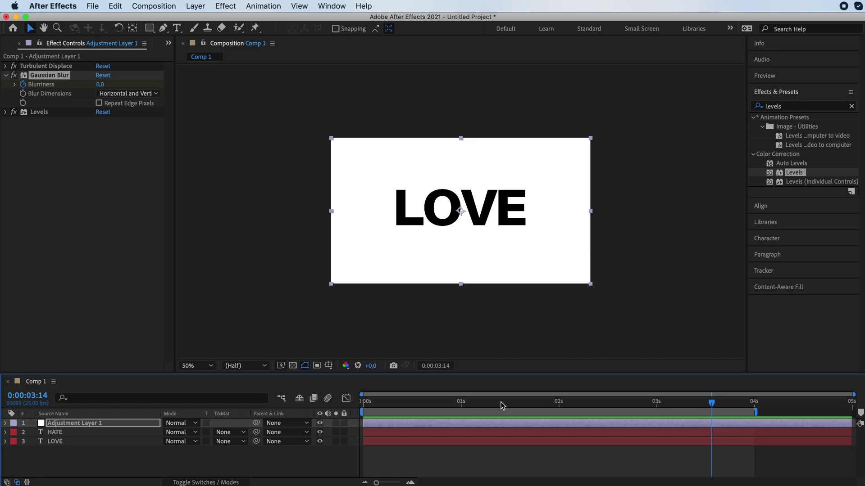
{"action": "left_click_drag", "start_coordinate": [661, 408], "coordinate": [422, 408]}
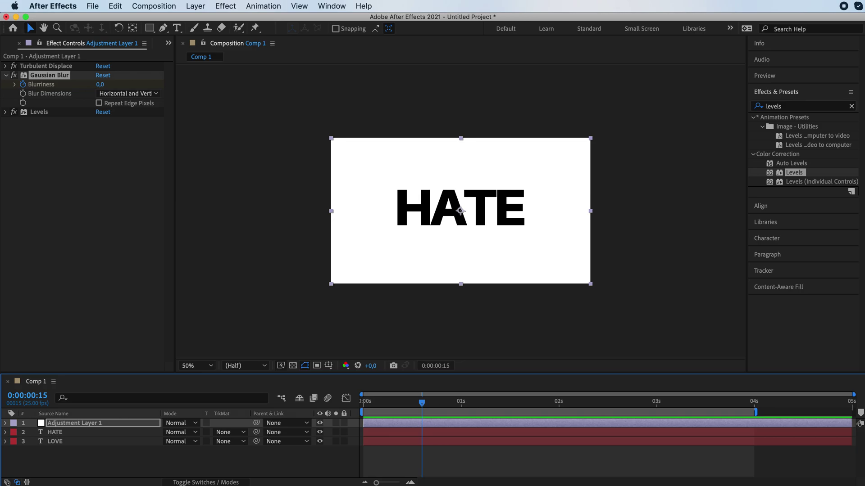